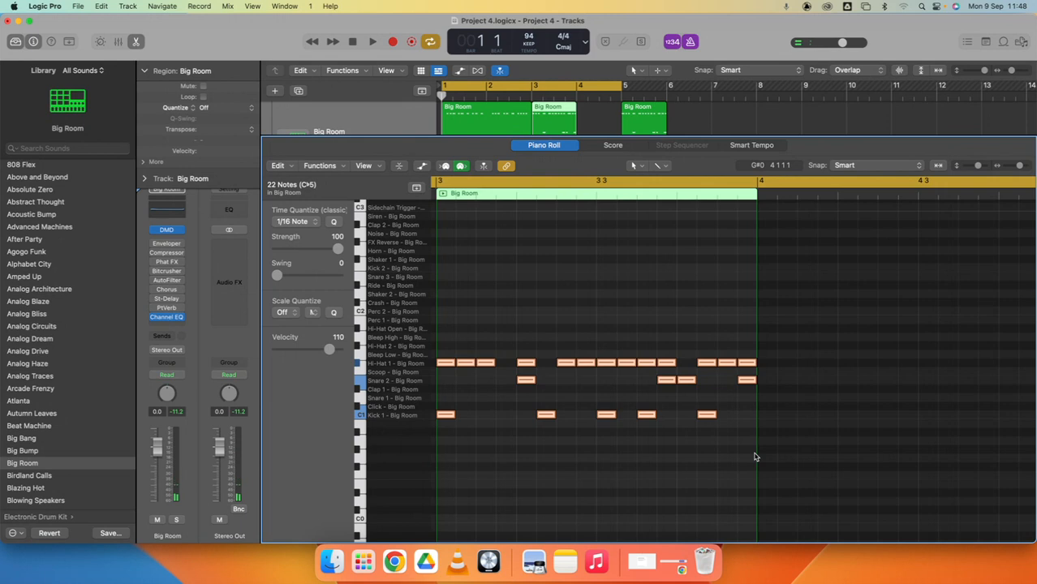
- Deselect all regions, move the playhead to bar 6 and turn cycle mode off
{"action": "left_click", "coordinate": [607, 253]}
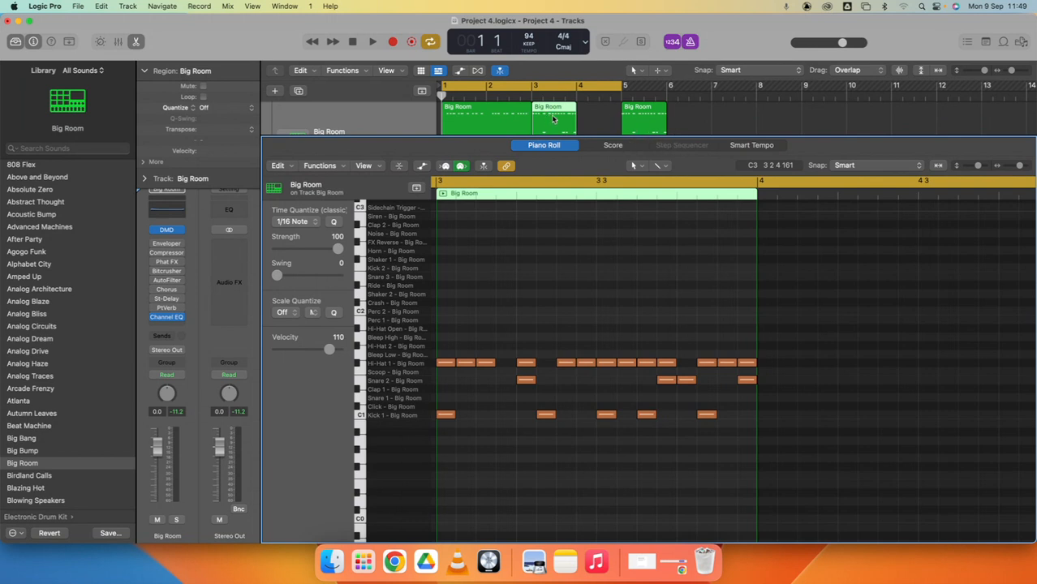
{"action": "left_click", "coordinate": [352, 113]}
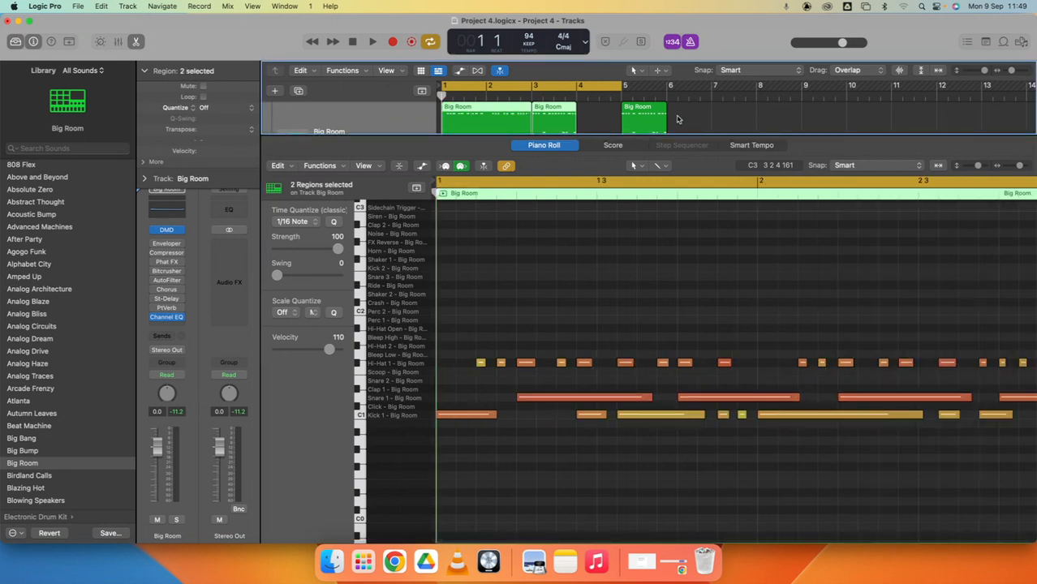
{"action": "left_click", "coordinate": [686, 118]}
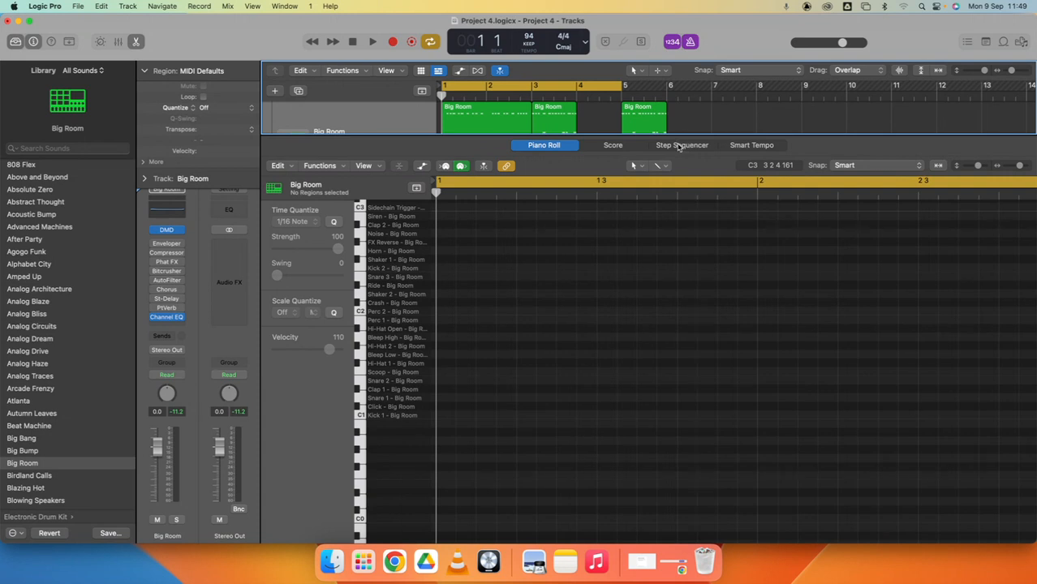
{"action": "left_click_drag", "start_coordinate": [442, 95], "coordinate": [670, 96]}
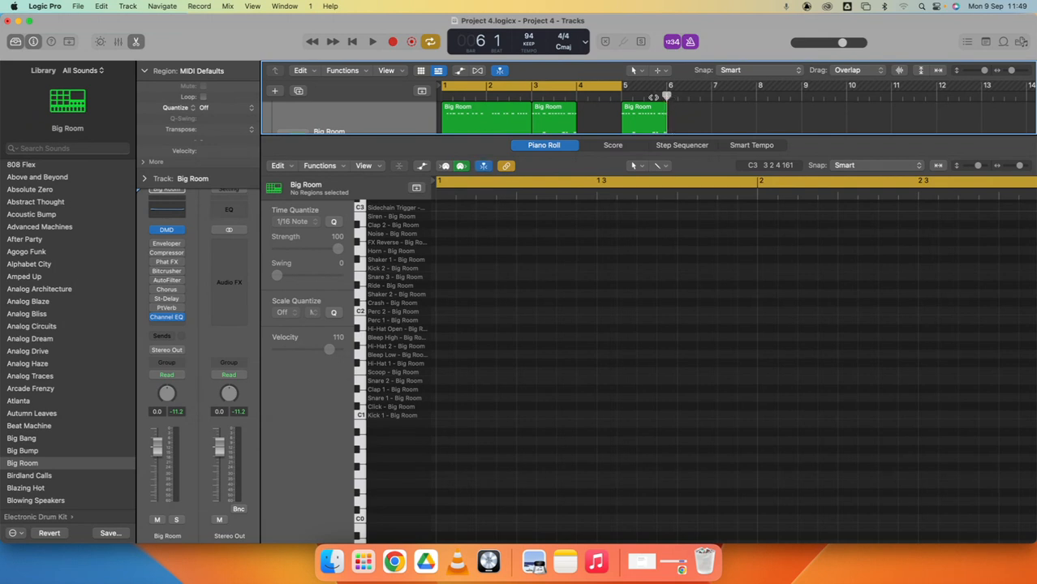
{"action": "left_click", "coordinate": [591, 87]}
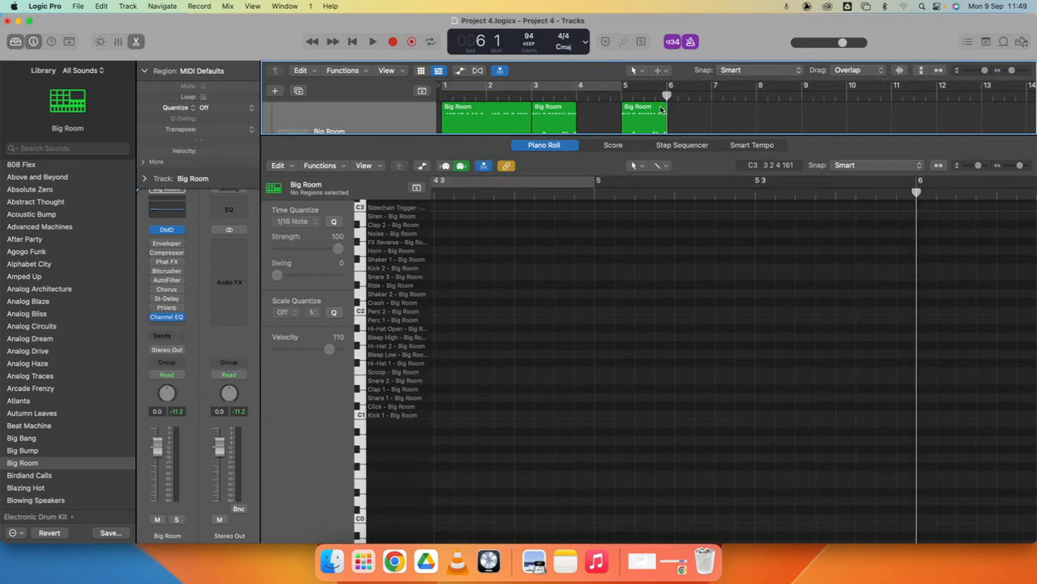
- Open the Step Sequencer for the Big Room track, enlarge the editor area and look through the kit's instrument rows
{"action": "left_click", "coordinate": [688, 147]}
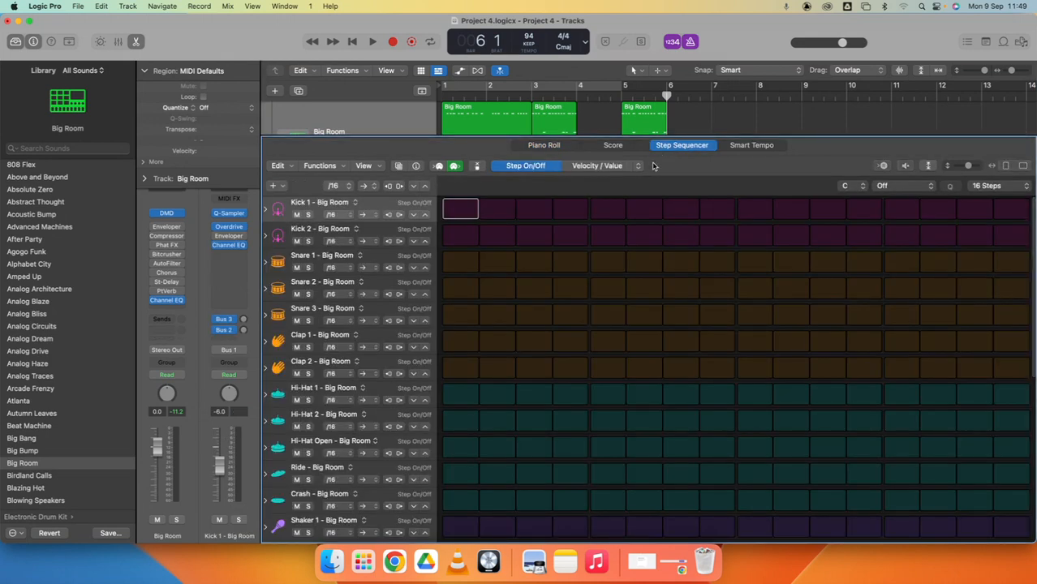
{"action": "left_click_drag", "start_coordinate": [670, 135], "coordinate": [664, 95]}
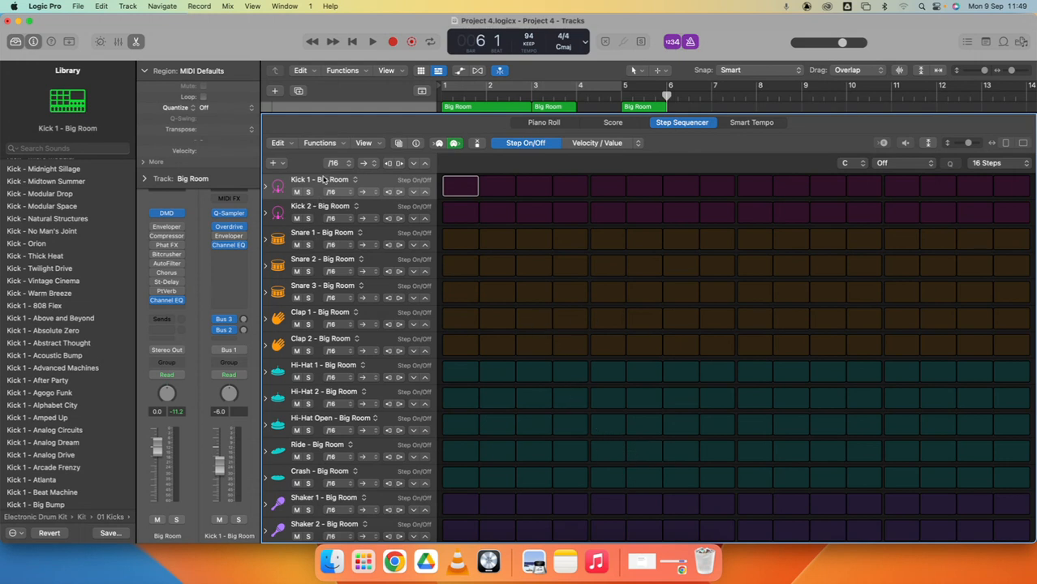
{"action": "scroll", "coordinate": [318, 339], "scroll_direction": "down", "scroll_amount": 10}
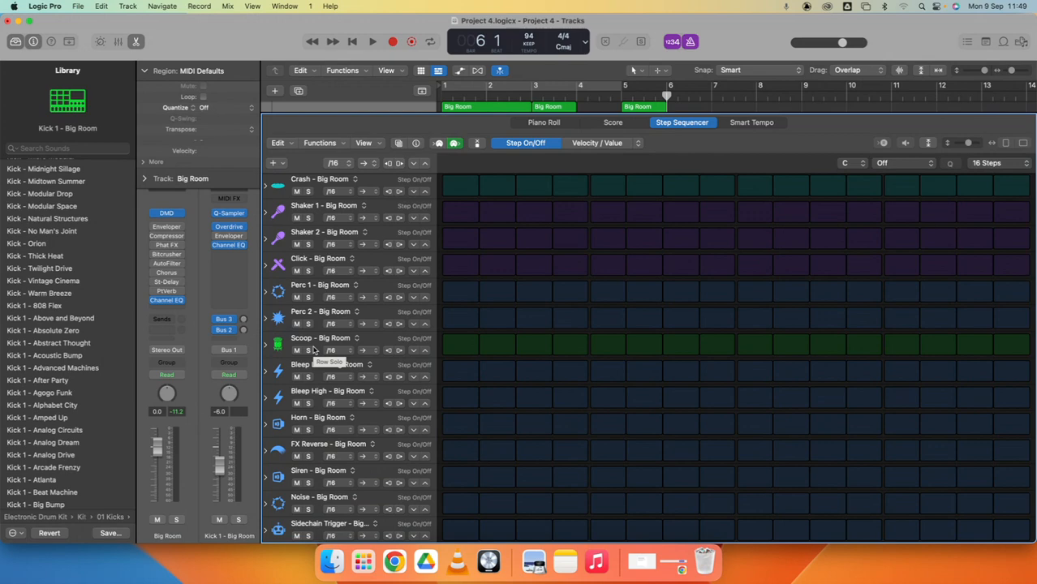
{"action": "scroll", "coordinate": [315, 350], "scroll_direction": "up", "scroll_amount": 3}
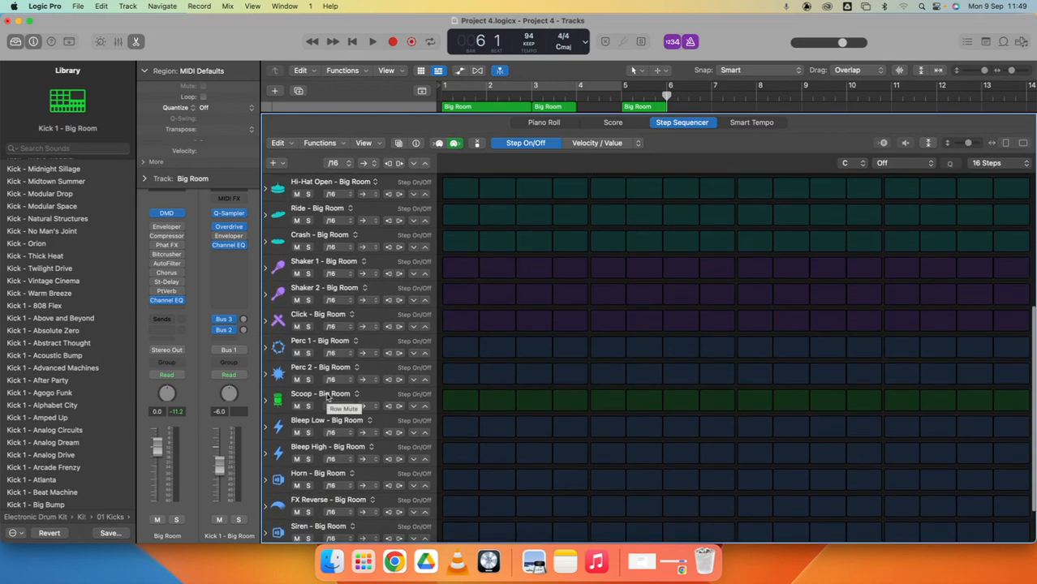
{"action": "scroll", "coordinate": [326, 395], "scroll_direction": "down", "scroll_amount": 3}
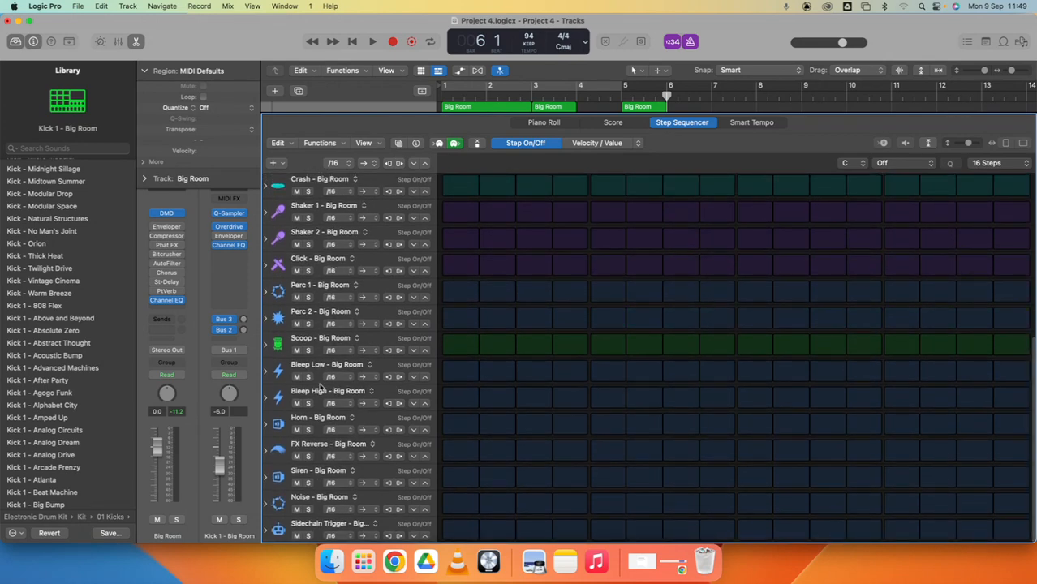
{"action": "scroll", "coordinate": [321, 387], "scroll_direction": "up", "scroll_amount": 10}
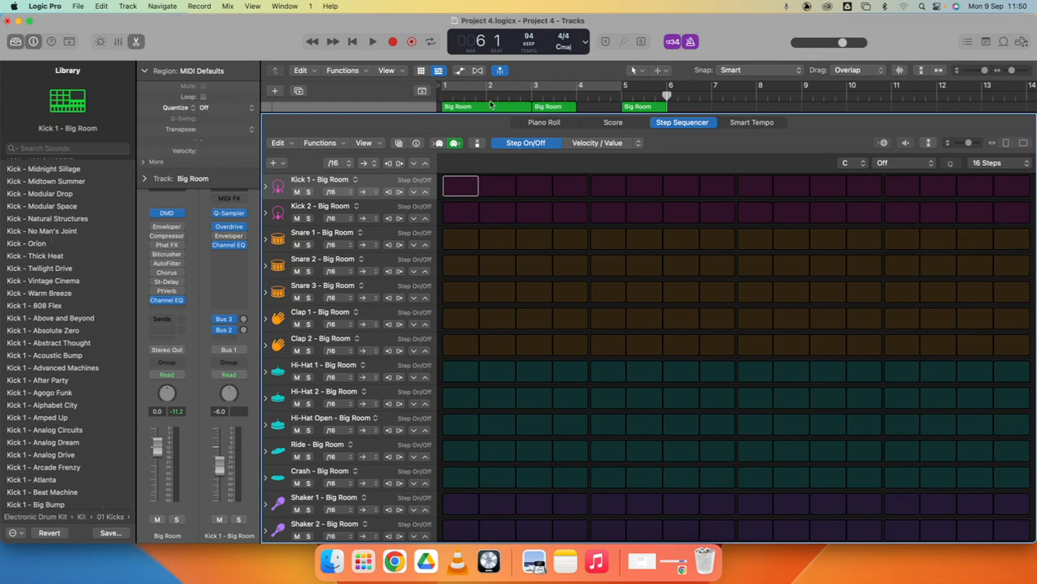
- Set the cycle range from bar 6 to bar 7 and briefly play it, adjusting the editor height around it
{"action": "left_click_drag", "start_coordinate": [394, 115], "coordinate": [396, 168]}
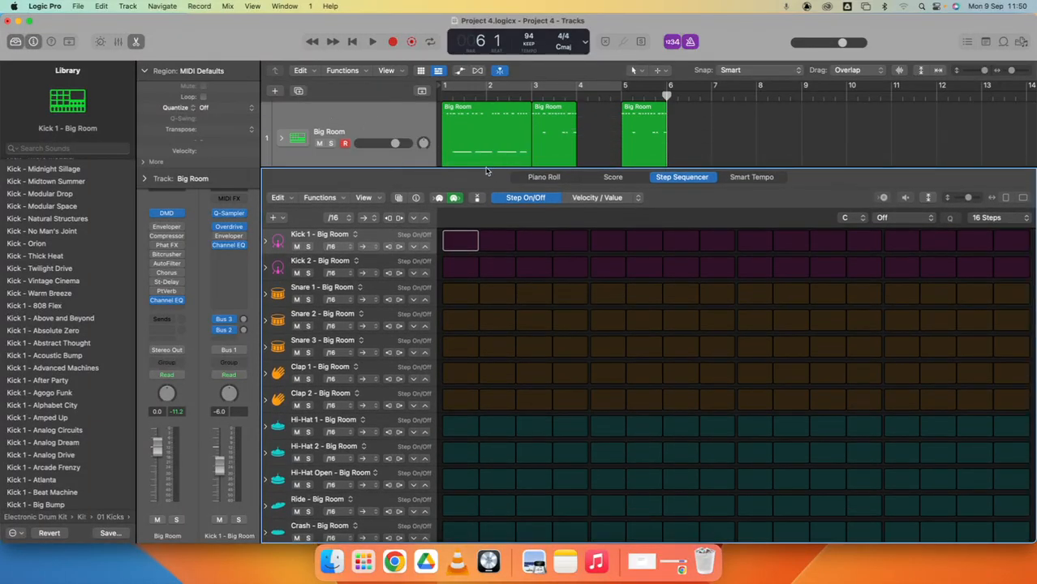
{"action": "left_click_drag", "start_coordinate": [670, 91], "coordinate": [713, 95]}
{"action": "key", "text": "space"}
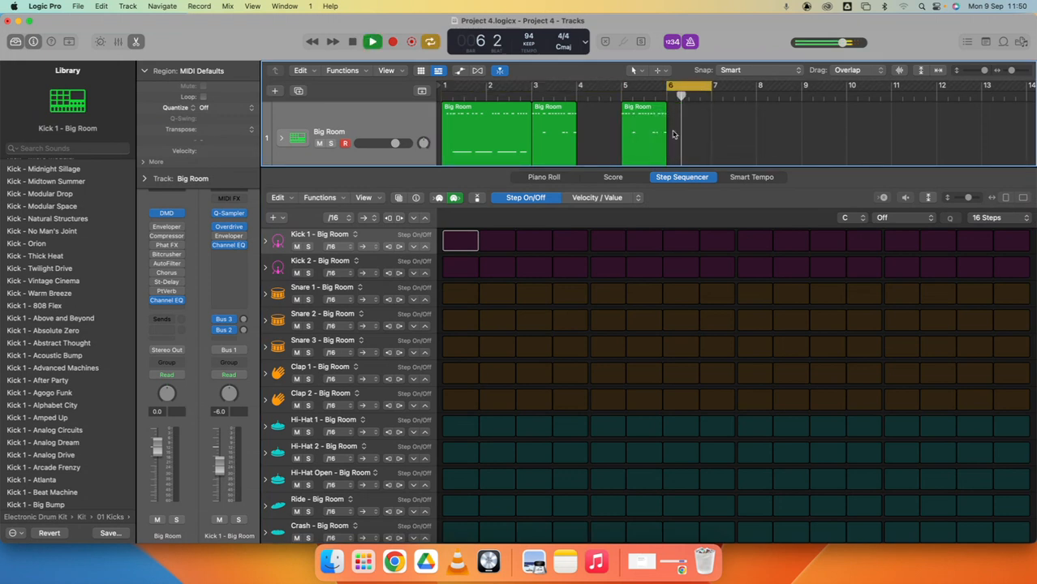
{"action": "key", "text": "space"}
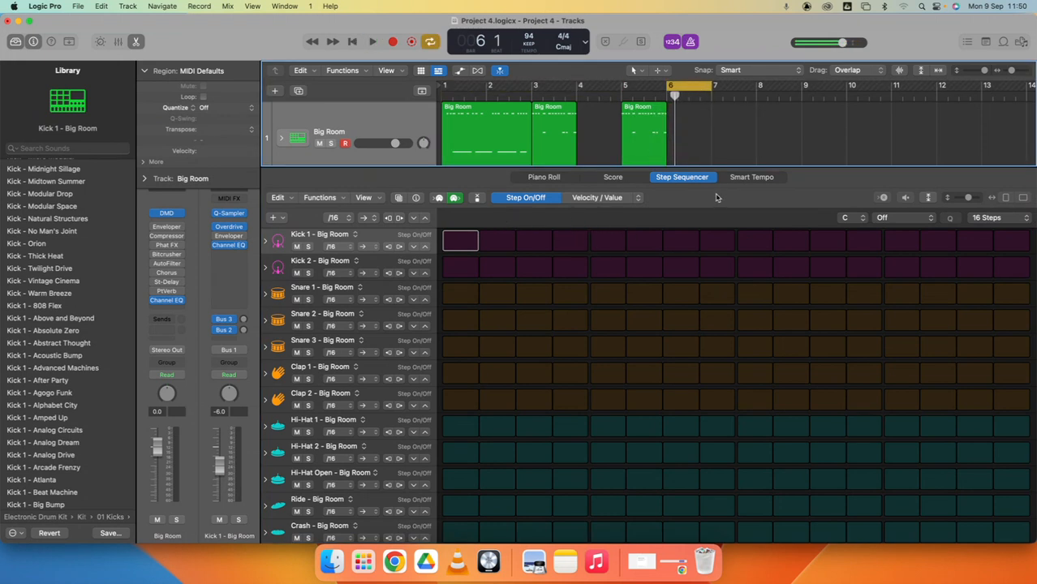
{"action": "left_click", "coordinate": [704, 199]}
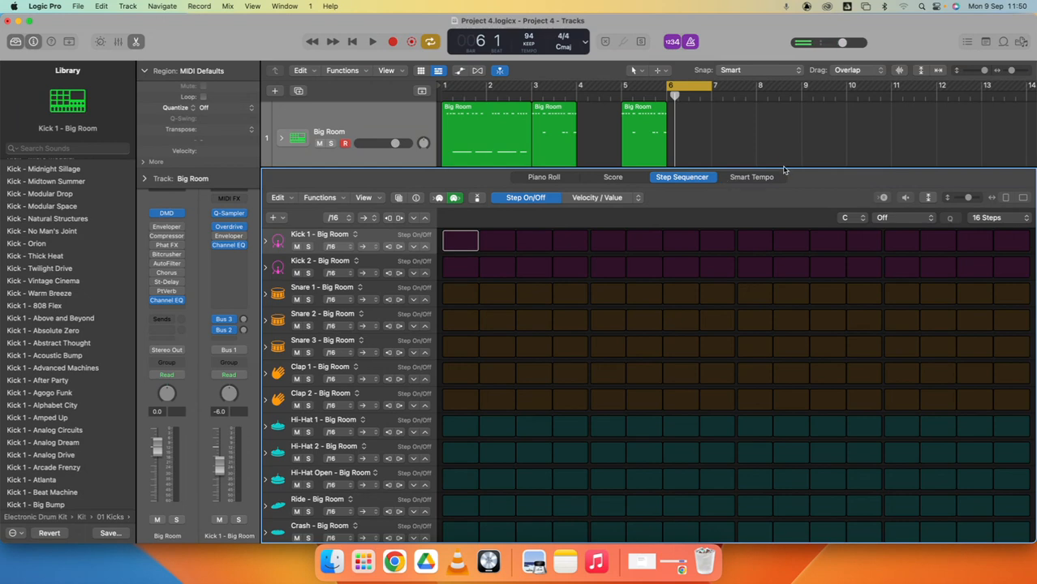
{"action": "left_click_drag", "start_coordinate": [782, 169], "coordinate": [779, 130]}
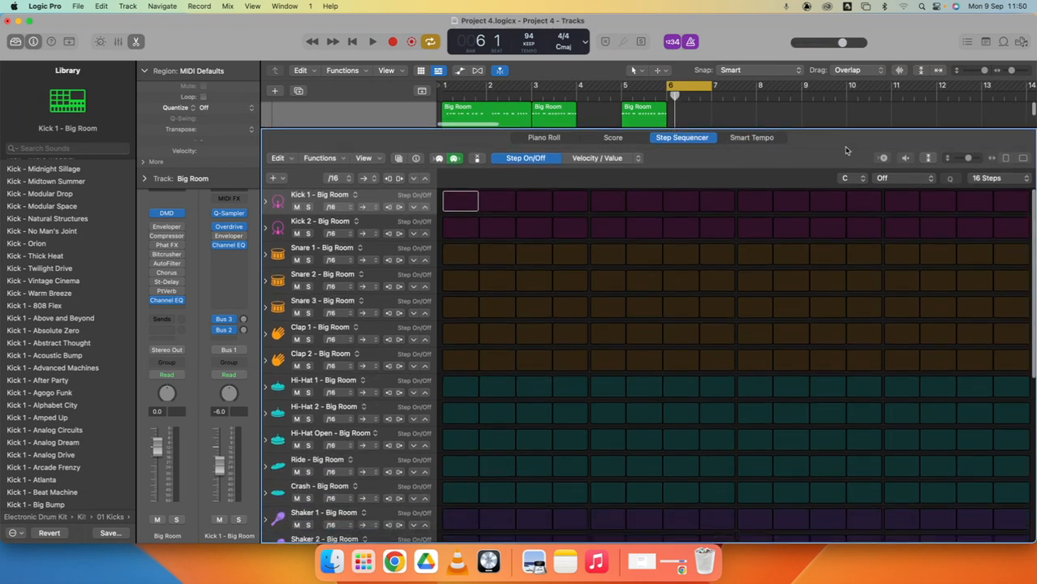
- Turn on step 1 in the Kick 1 row and start cycle playback at a louder system volume
{"action": "left_click", "coordinate": [455, 201]}
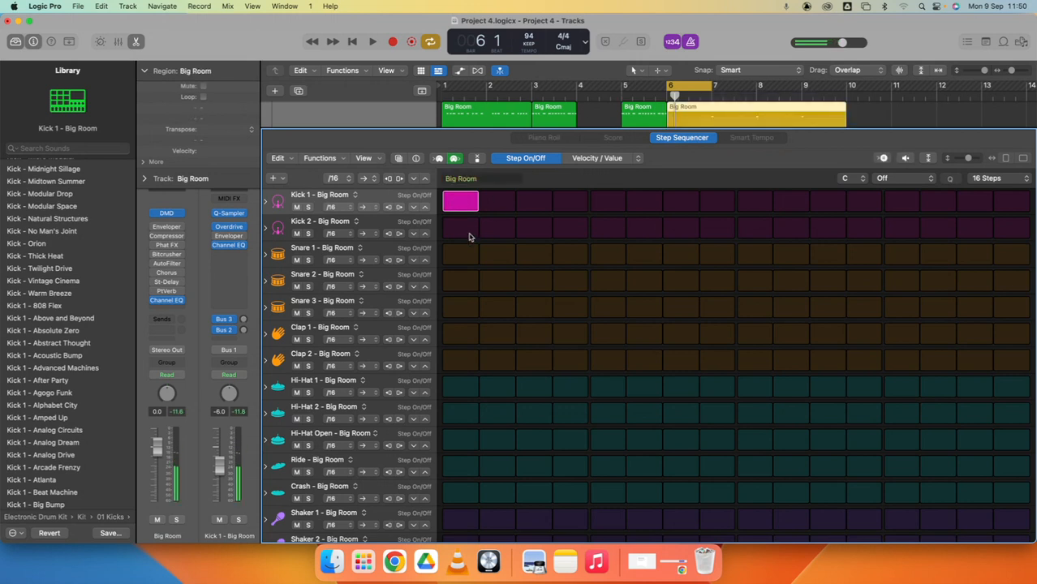
{"action": "left_click", "coordinate": [459, 205]}
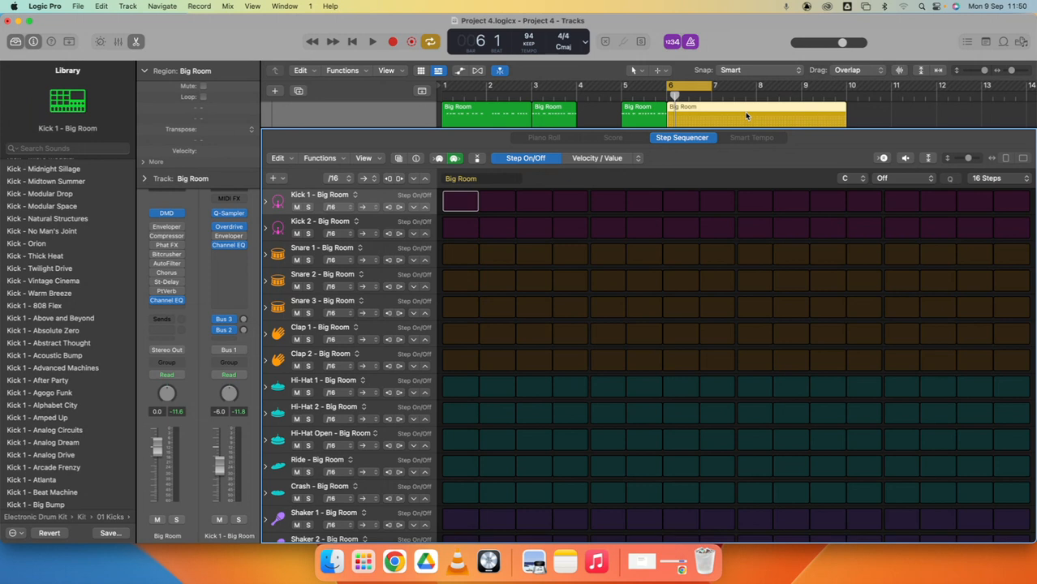
{"action": "left_click", "coordinate": [461, 201]}
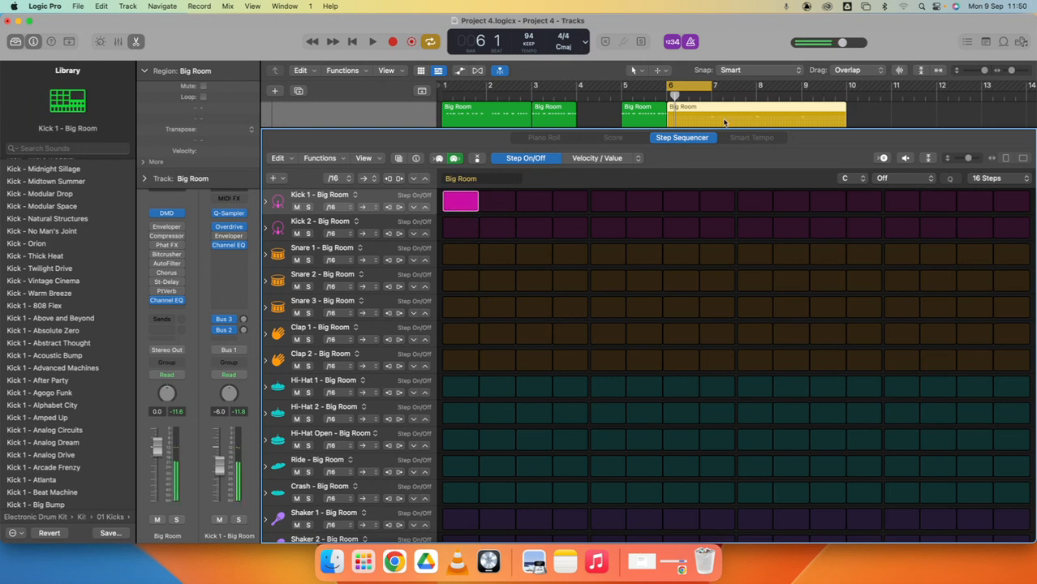
{"action": "scroll", "coordinate": [743, 125], "scroll_direction": "up", "scroll_amount": 2}
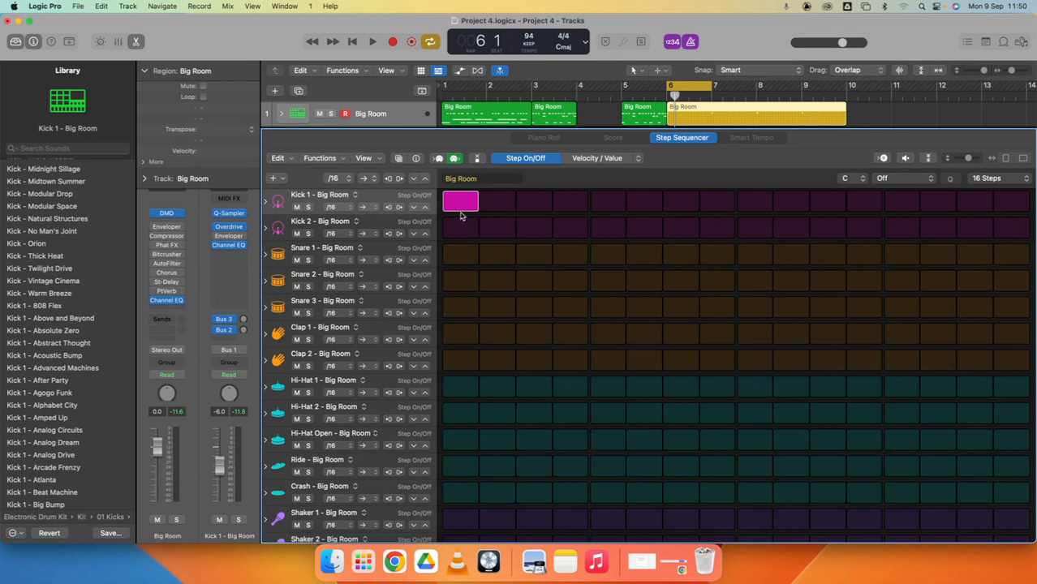
{"action": "key", "text": "space"}
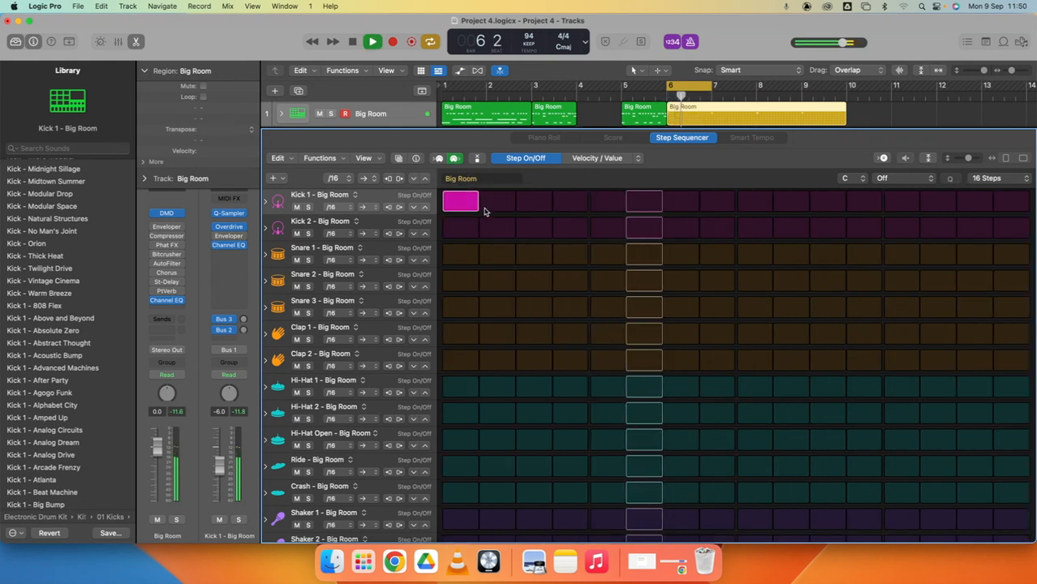
{"action": "key", "text": "XF86AudioRaiseVolume"}
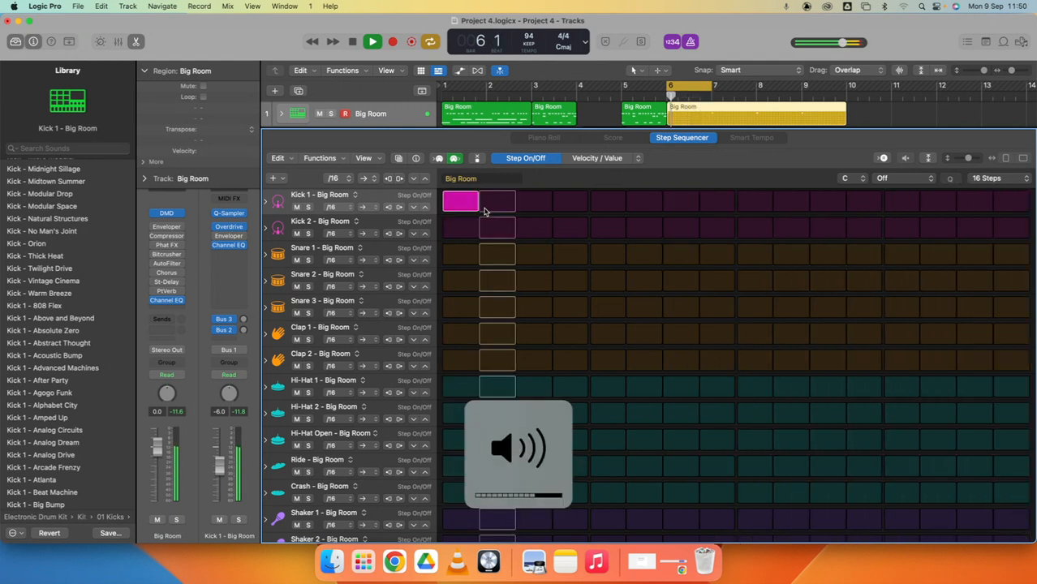
- Add Snare 1 hits on steps 5 and 13, and Kick 1 hits on steps 9, 11 and 14
{"action": "left_click", "coordinate": [601, 258]}
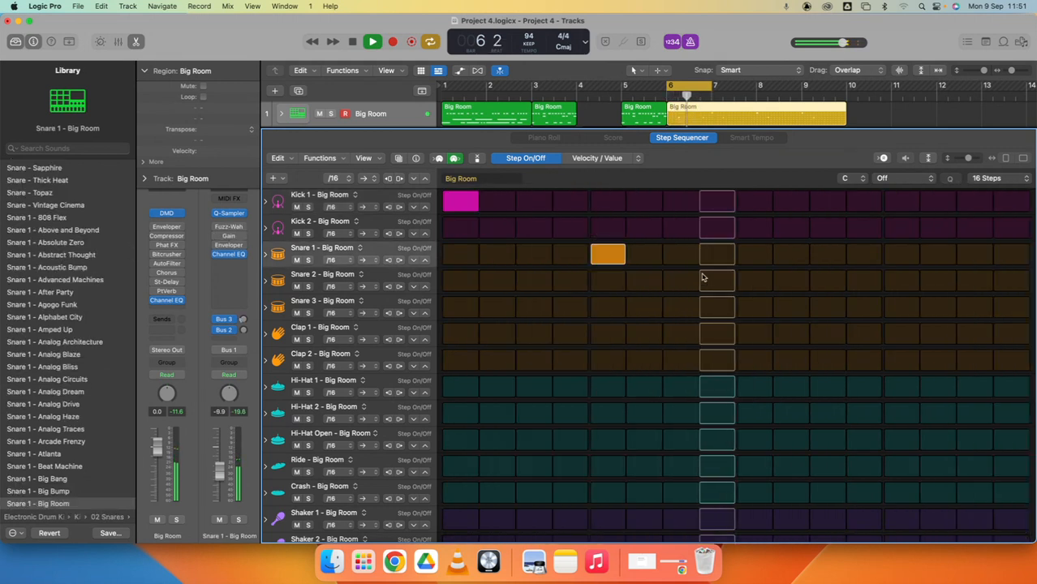
{"action": "left_click", "coordinate": [901, 255]}
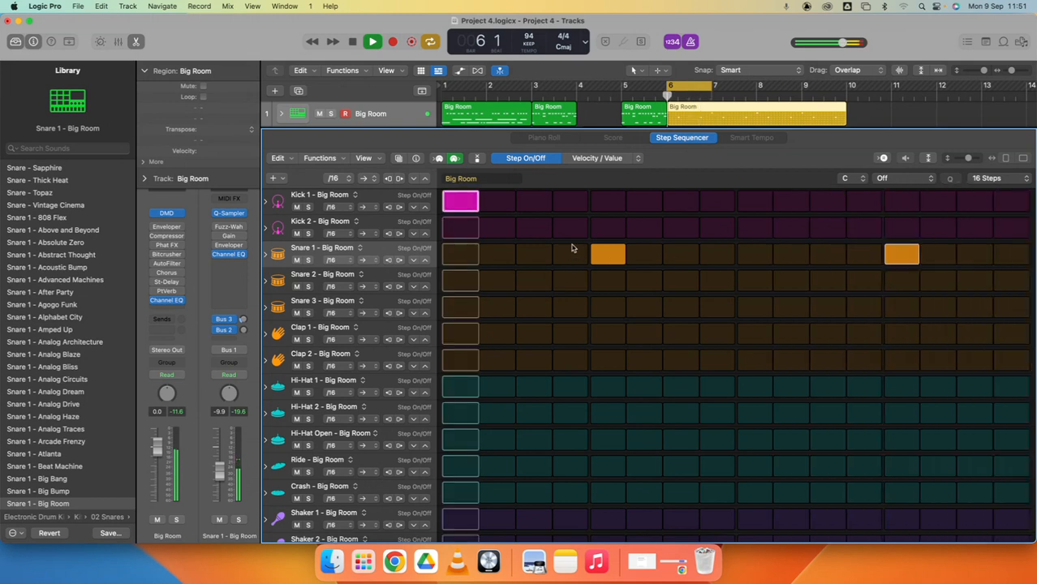
{"action": "left_click", "coordinate": [639, 205]}
{"action": "left_click", "coordinate": [656, 203]}
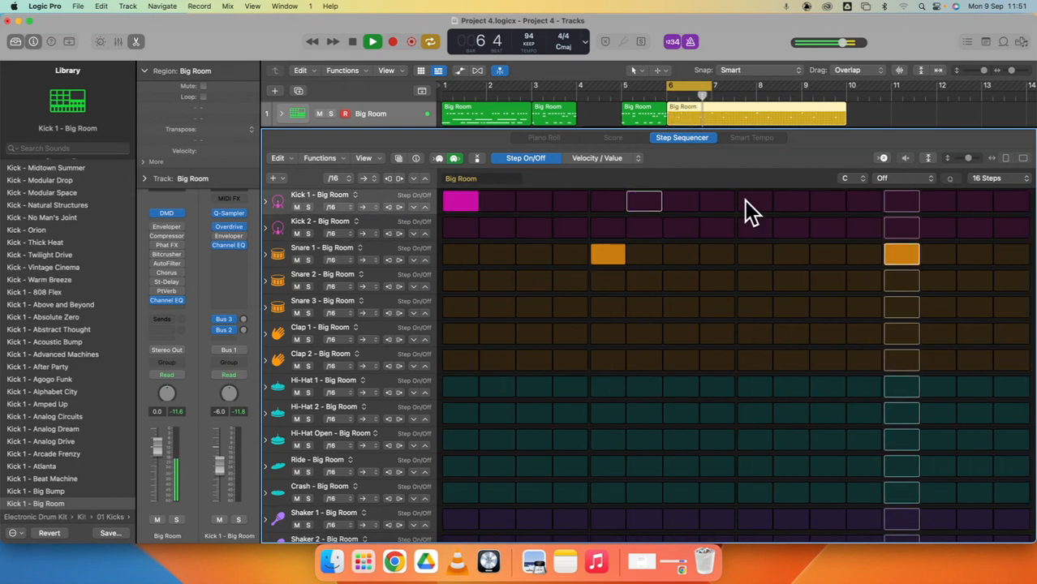
{"action": "left_click", "coordinate": [752, 206]}
{"action": "left_click", "coordinate": [824, 201]}
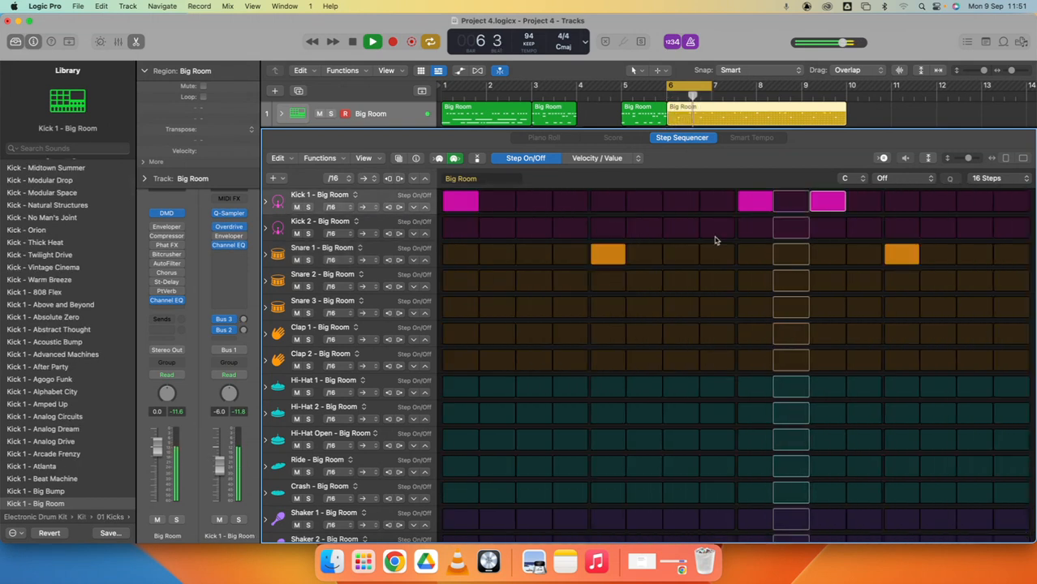
{"action": "left_click", "coordinate": [936, 202]}
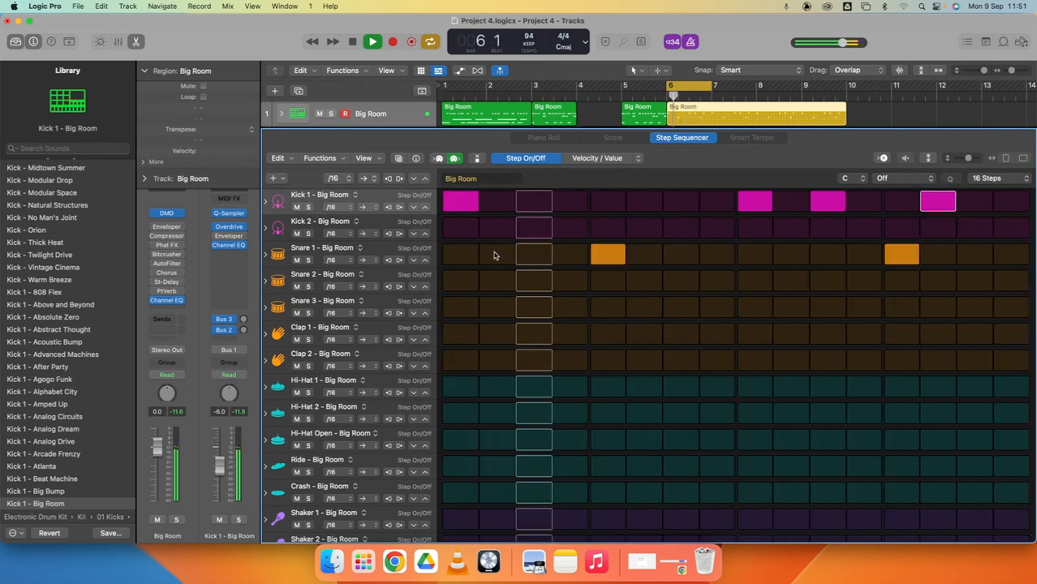
- Fill the Hi-Hat 1 row on steps 1 to 8, 11 to 12 and 14 to 15
{"action": "left_click_drag", "start_coordinate": [460, 387], "coordinate": [717, 389]}
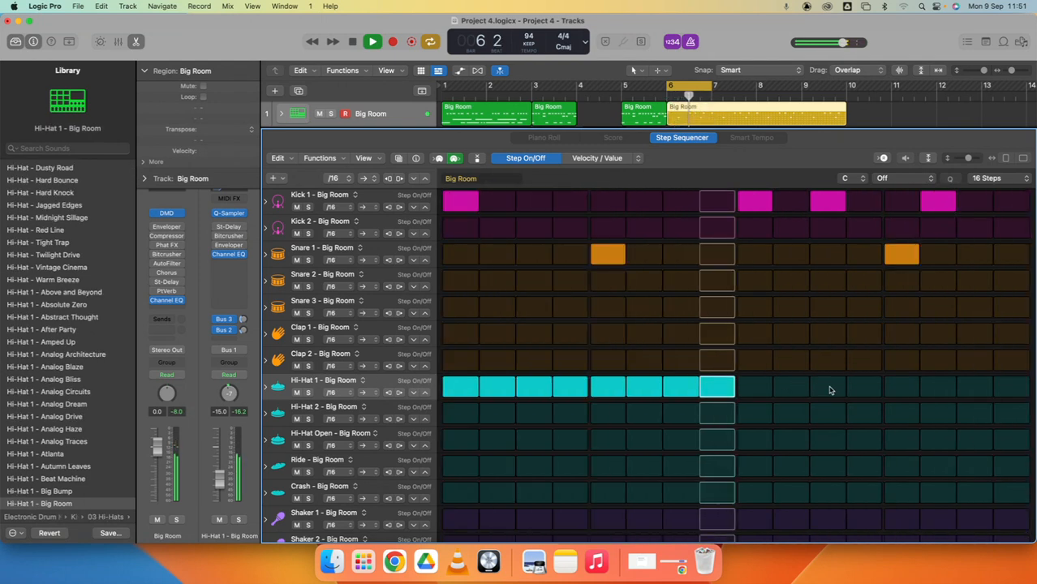
{"action": "left_click_drag", "start_coordinate": [829, 388], "coordinate": [858, 390]}
{"action": "left_click_drag", "start_coordinate": [939, 389], "coordinate": [974, 390]}
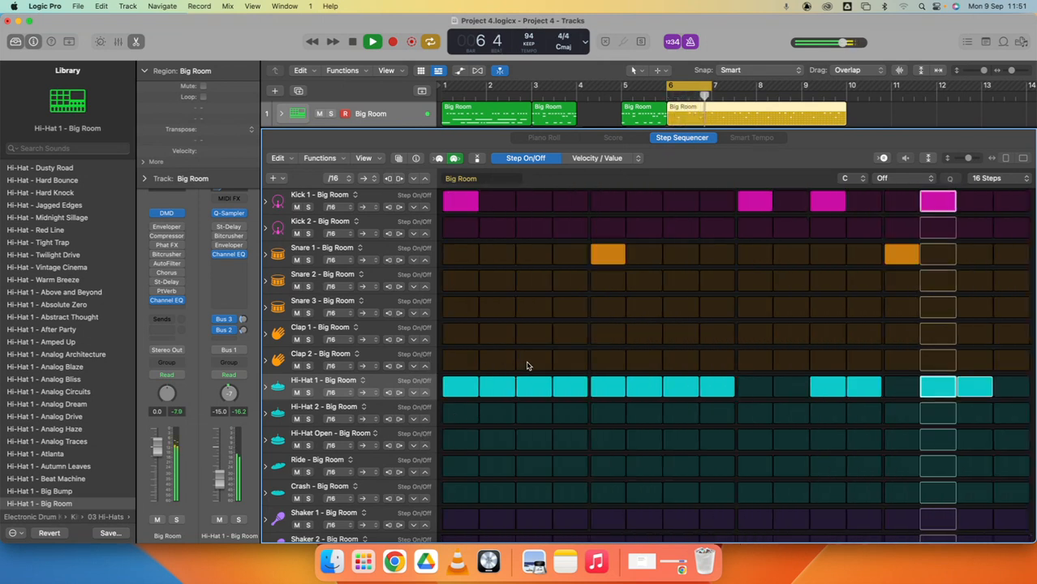
- Add Clap 2 hits on steps 4, 5, 13 and 14 of the pattern
{"action": "left_click_drag", "start_coordinate": [567, 363], "coordinate": [610, 371]}
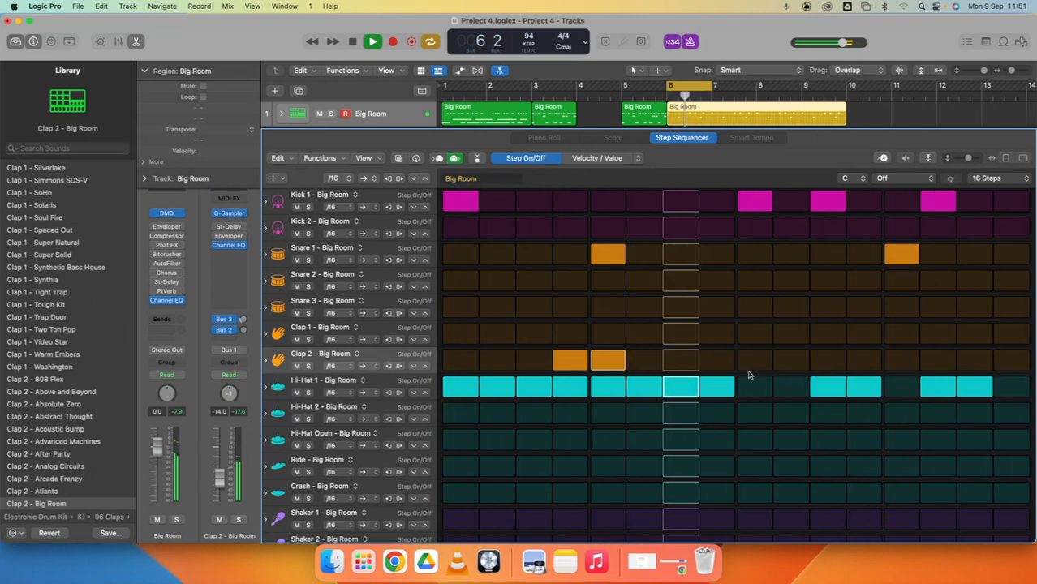
{"action": "left_click_drag", "start_coordinate": [848, 364], "coordinate": [901, 363]}
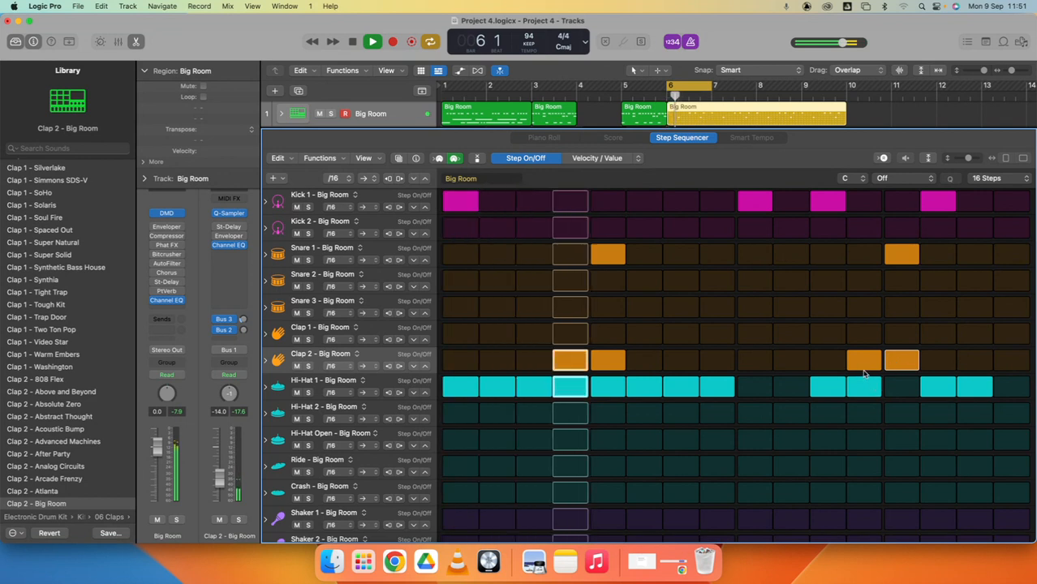
{"action": "left_click", "coordinate": [851, 370]}
{"action": "left_click", "coordinate": [938, 363]}
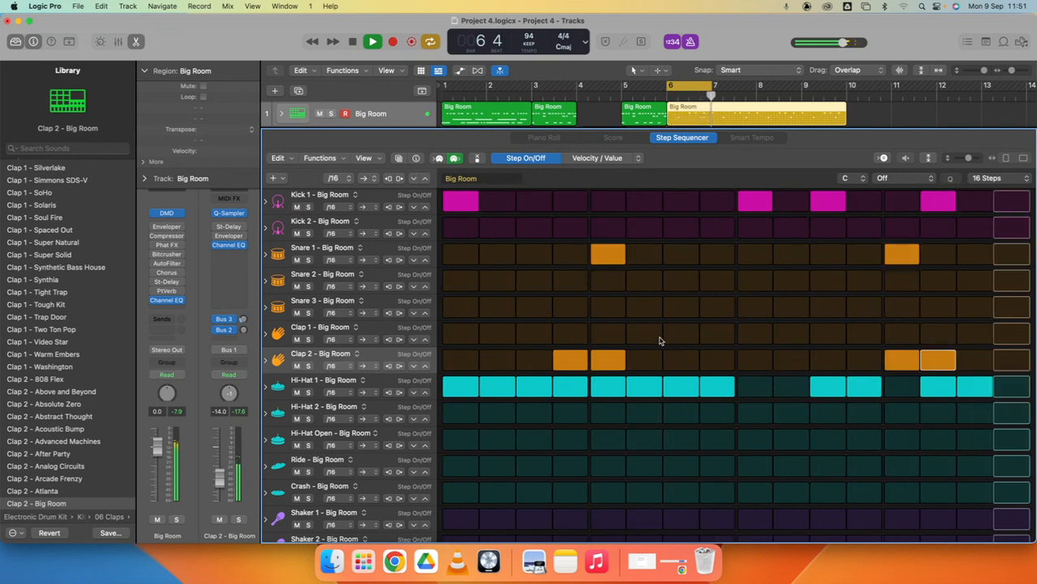
{"action": "left_click", "coordinate": [555, 355]}
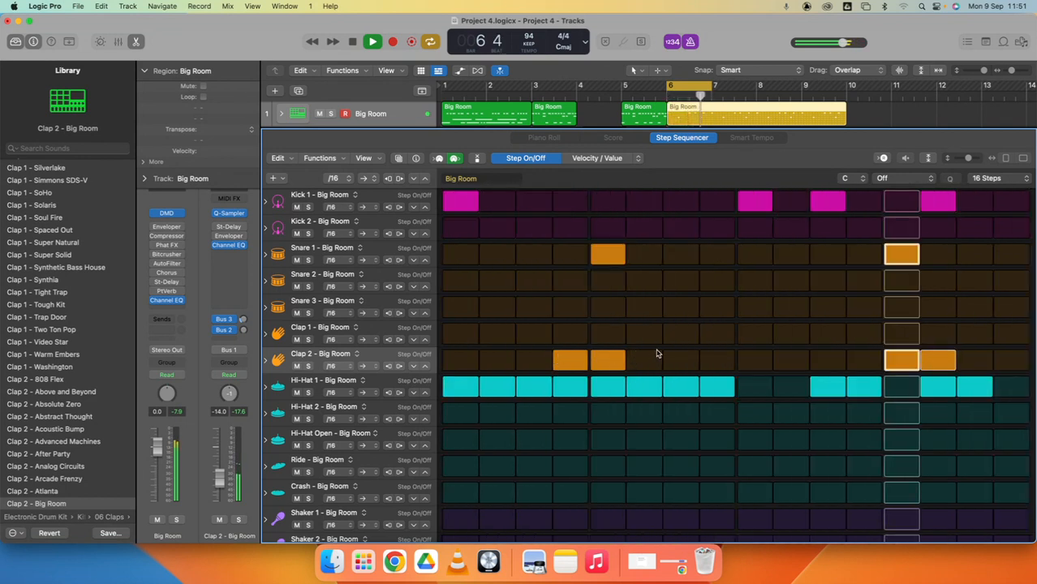
- Add Shaker 1 hits on every even step from 2 to 16, plus step 15
{"action": "scroll", "coordinate": [629, 325], "scroll_direction": "down", "scroll_amount": 5}
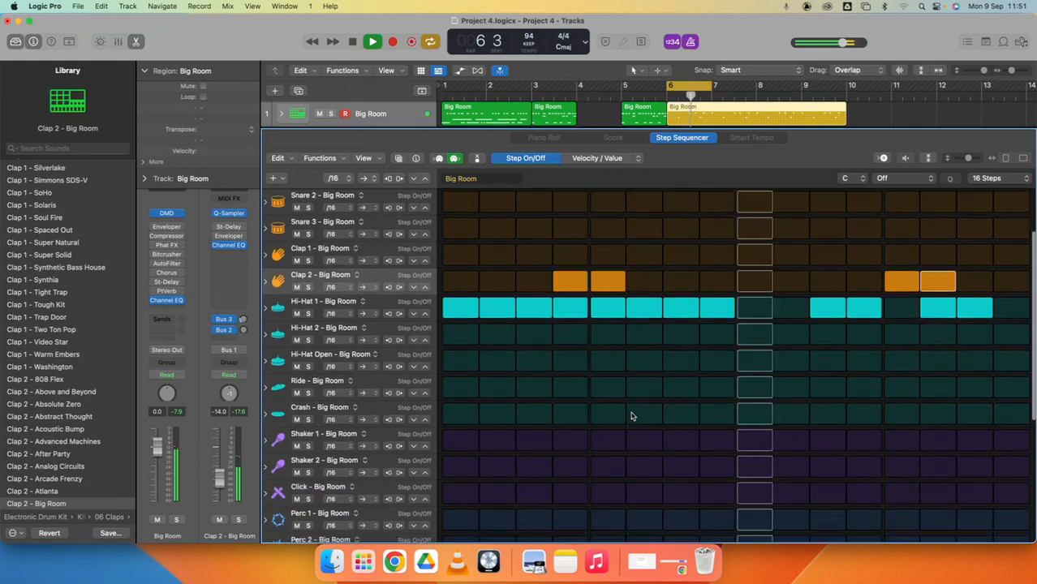
{"action": "left_click", "coordinate": [456, 300]}
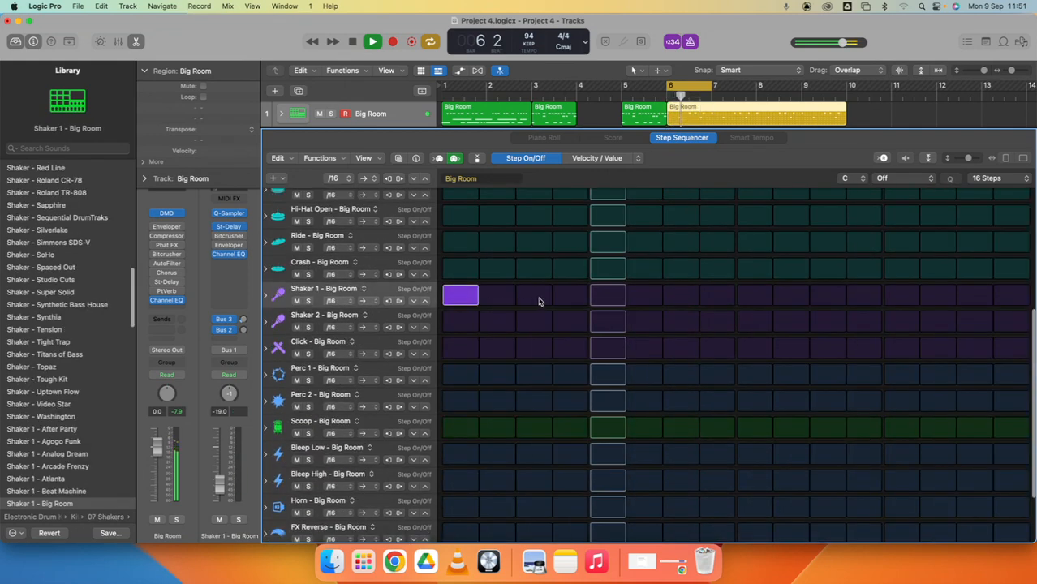
{"action": "left_click", "coordinate": [459, 296]}
{"action": "left_click", "coordinate": [497, 296]}
{"action": "left_click", "coordinate": [571, 296]}
{"action": "left_click", "coordinate": [644, 296]}
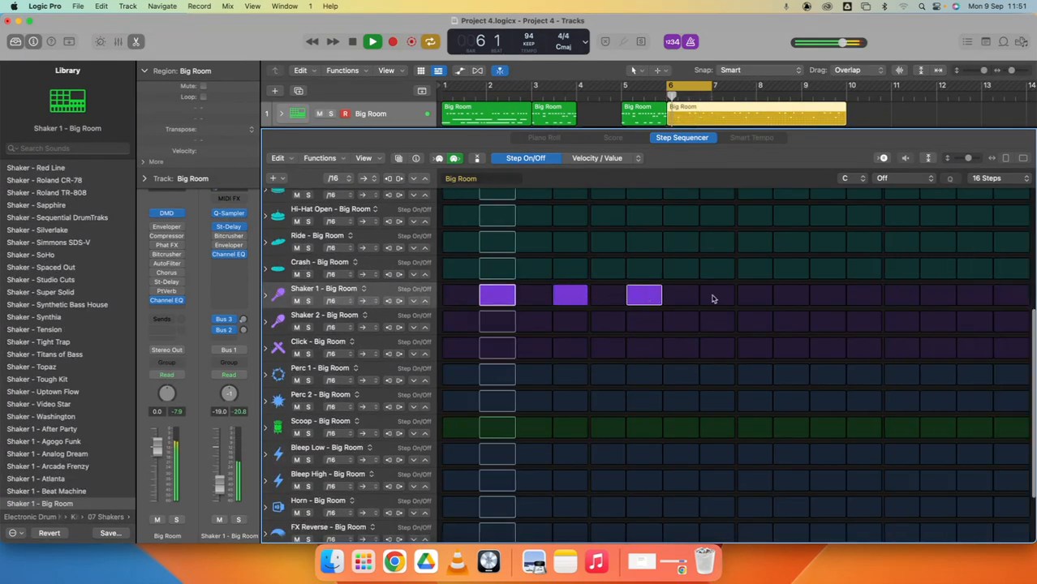
{"action": "left_click", "coordinate": [717, 296]}
{"action": "left_click", "coordinate": [791, 295]}
{"action": "left_click", "coordinate": [863, 295]}
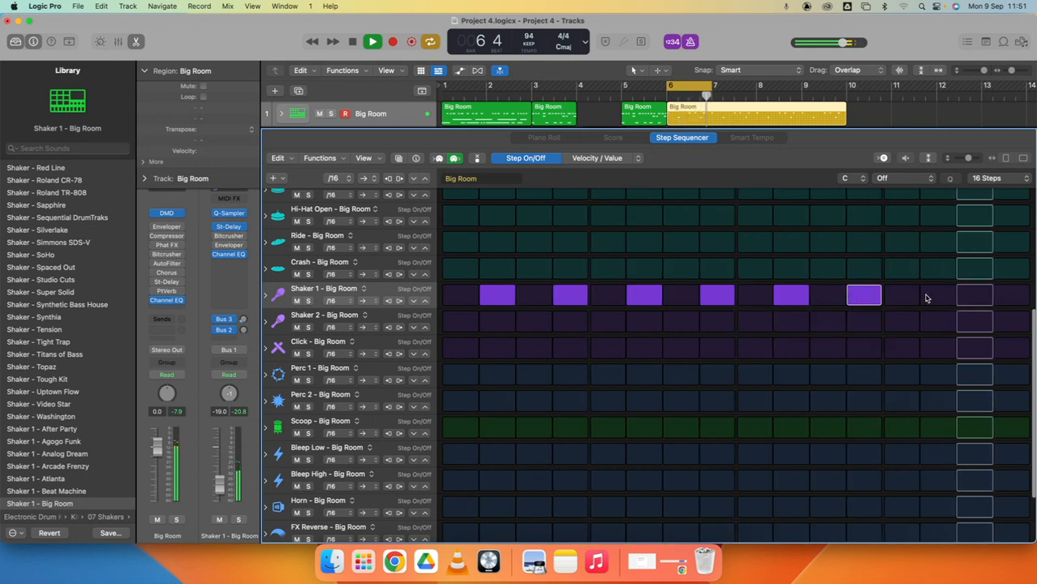
{"action": "left_click", "coordinate": [938, 295]}
{"action": "left_click", "coordinate": [1011, 296]}
{"action": "left_click", "coordinate": [975, 296]}
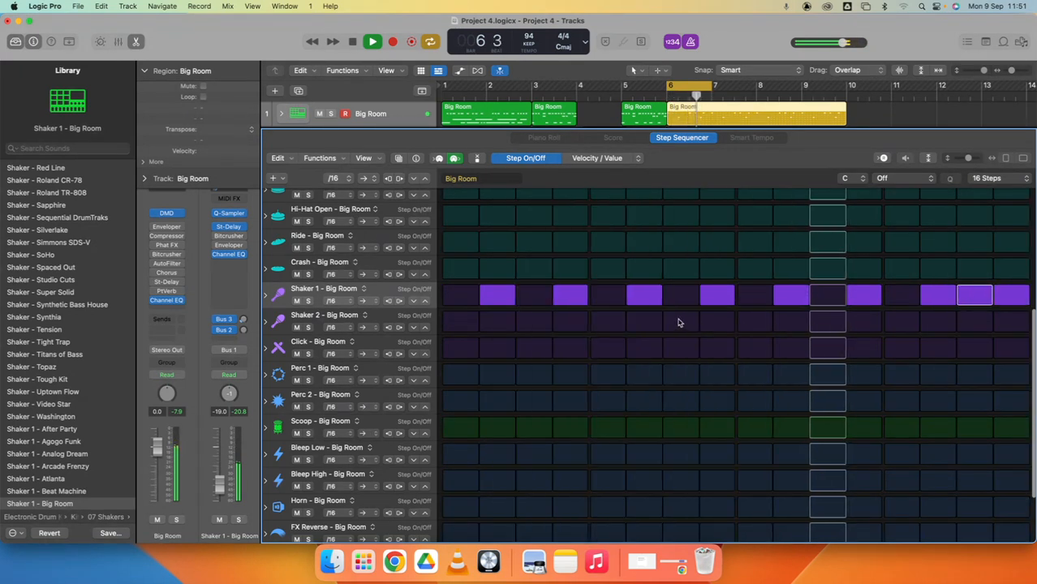
- Add Click hits on steps 2, 4, 9, 12 and 15 of the pattern and stop playback
{"action": "scroll", "coordinate": [498, 358], "scroll_direction": "down", "scroll_amount": 5}
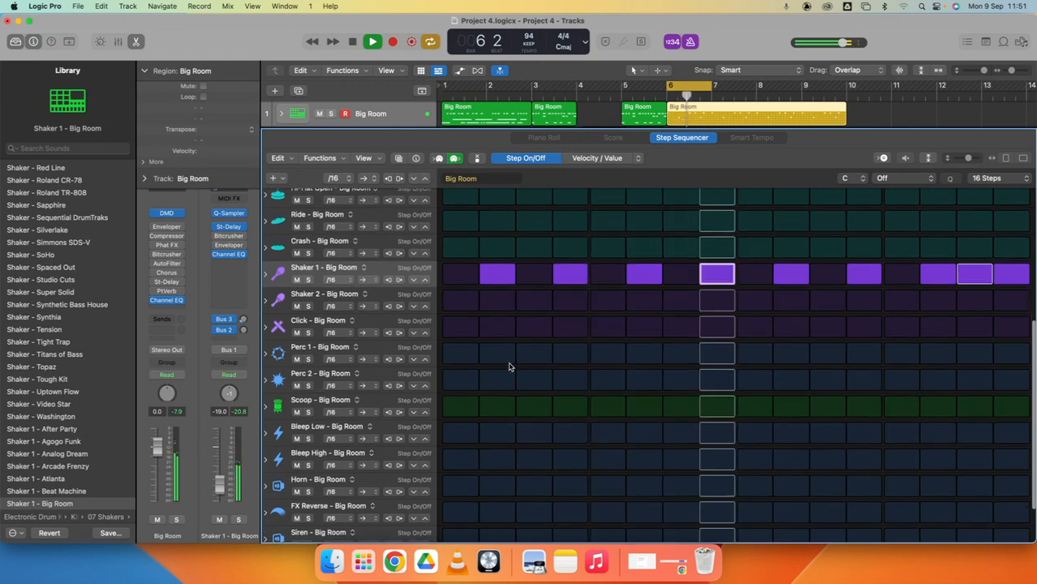
{"action": "scroll", "coordinate": [500, 366], "scroll_direction": "up", "scroll_amount": 15}
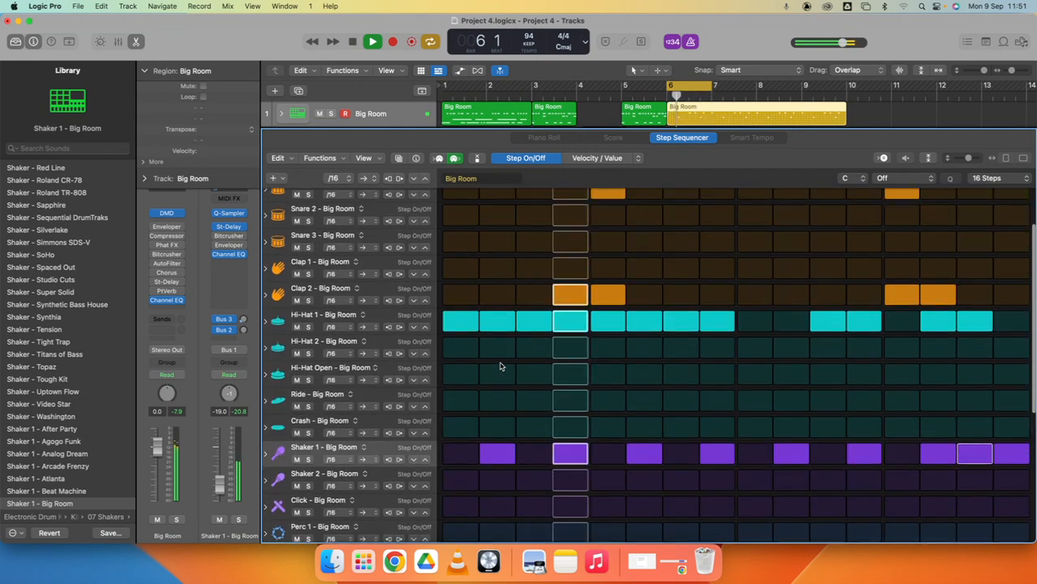
{"action": "scroll", "coordinate": [500, 367], "scroll_direction": "down", "scroll_amount": 11}
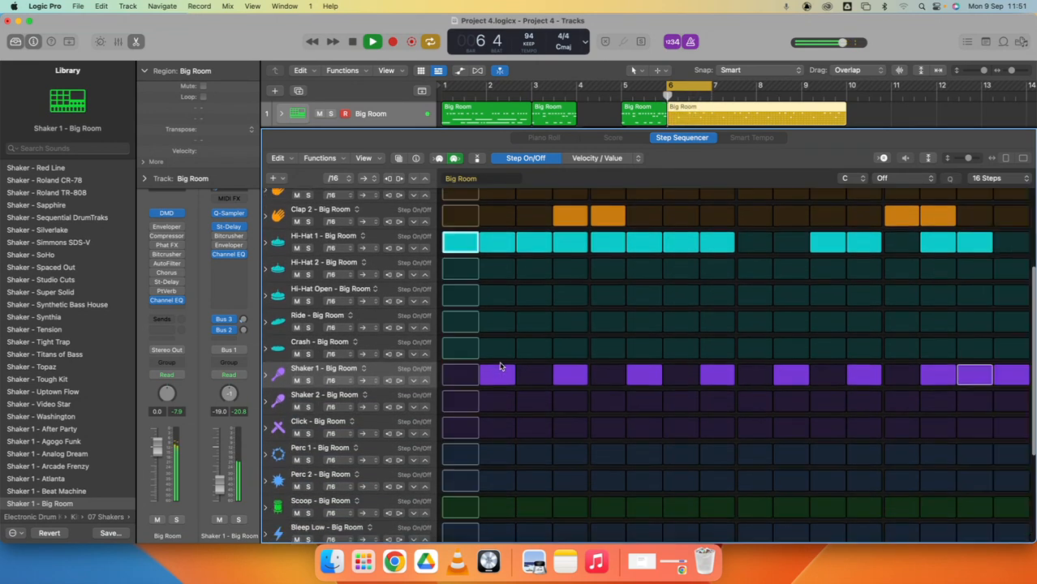
{"action": "left_click", "coordinate": [497, 350]}
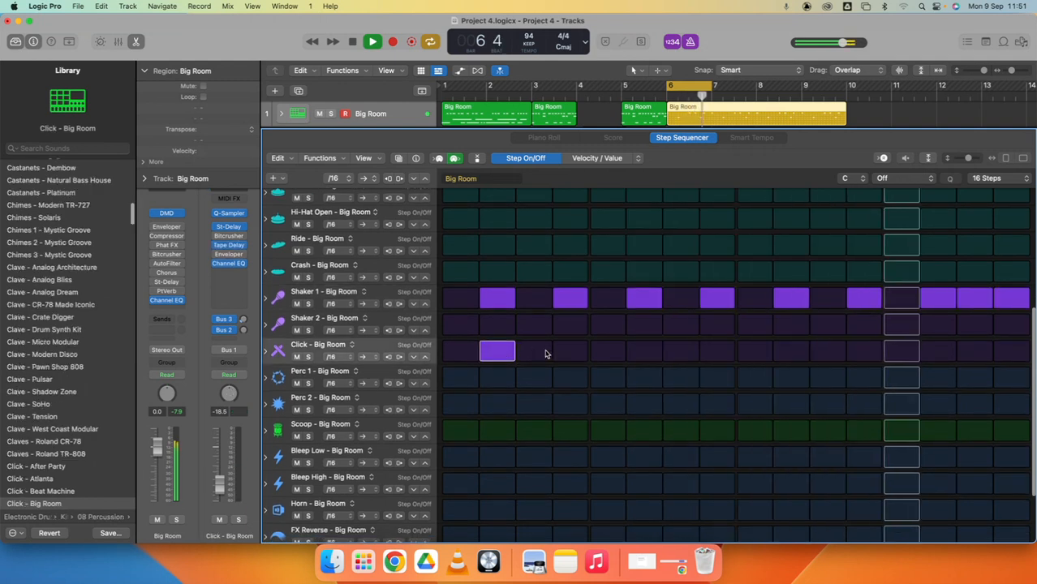
{"action": "left_click", "coordinate": [570, 351]}
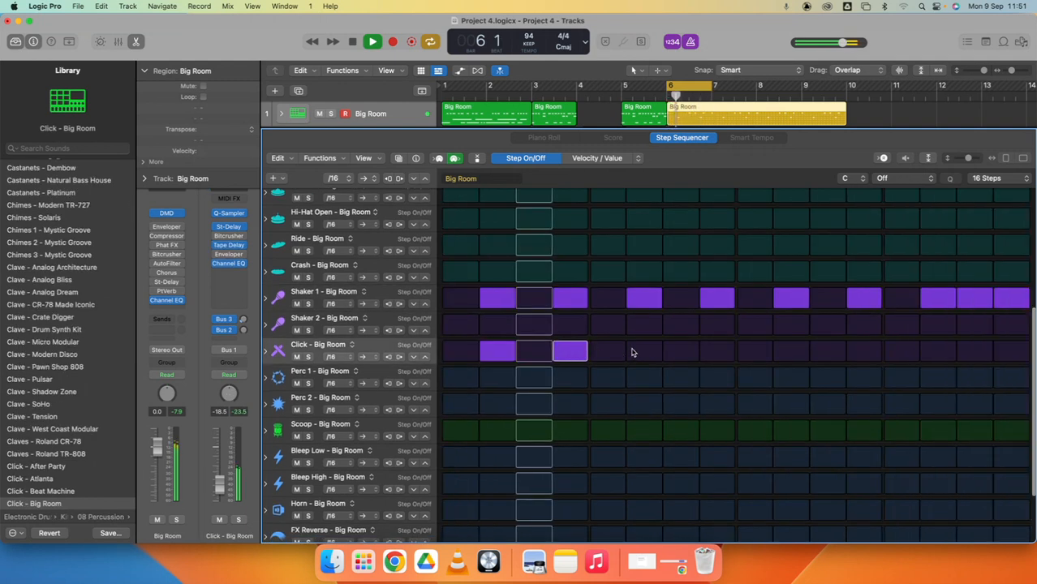
{"action": "left_click", "coordinate": [755, 350]}
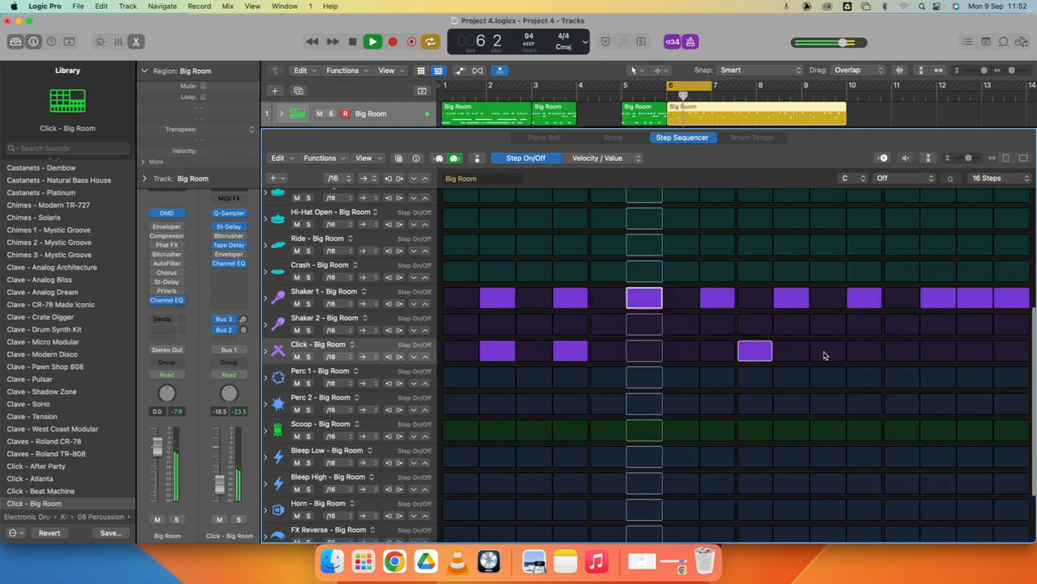
{"action": "left_click", "coordinate": [863, 351]}
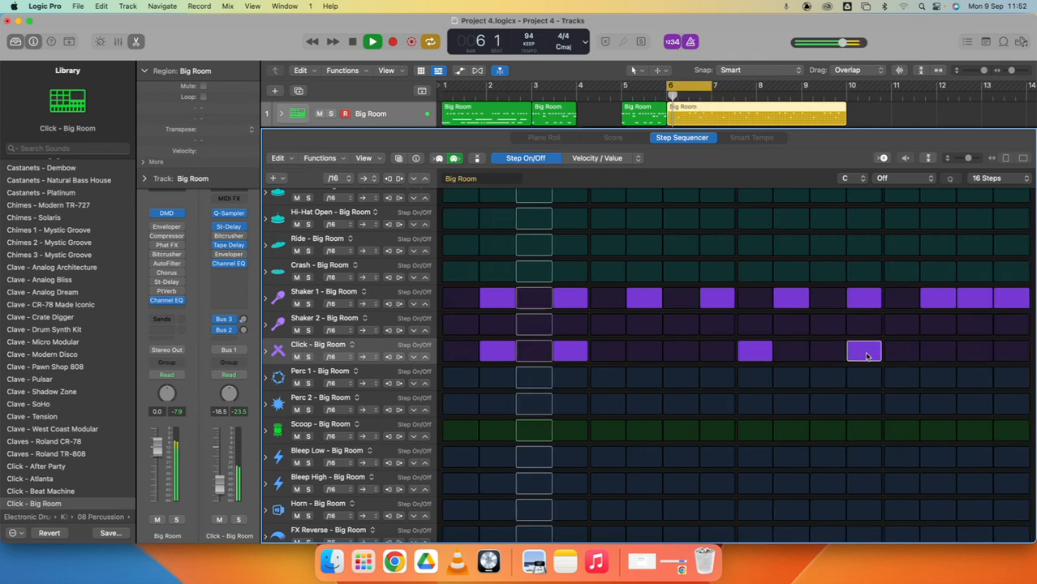
{"action": "left_click", "coordinate": [962, 352]}
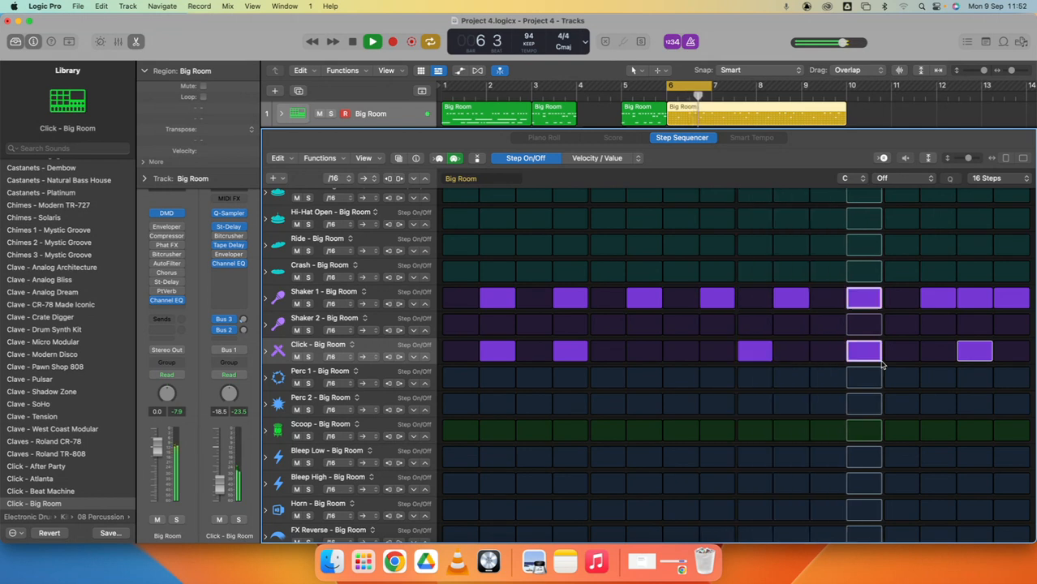
{"action": "key", "text": "space"}
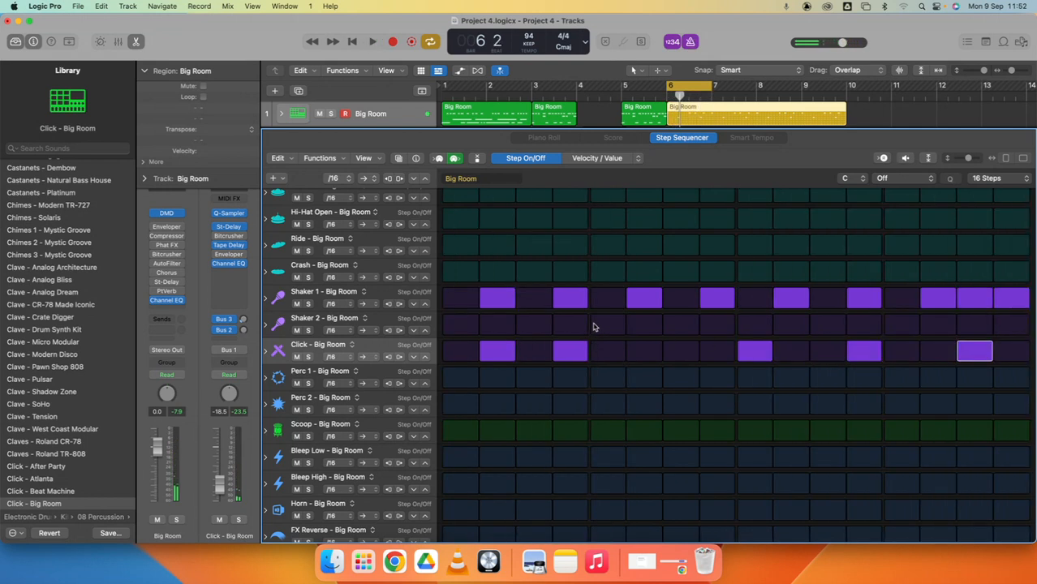
- Switch the edit mode to Velocity / Value and lower the Hi-Hat 1 velocities on steps 3, 5, 7 and 8 to roughly half
{"action": "scroll", "coordinate": [593, 309], "scroll_direction": "up", "scroll_amount": 10}
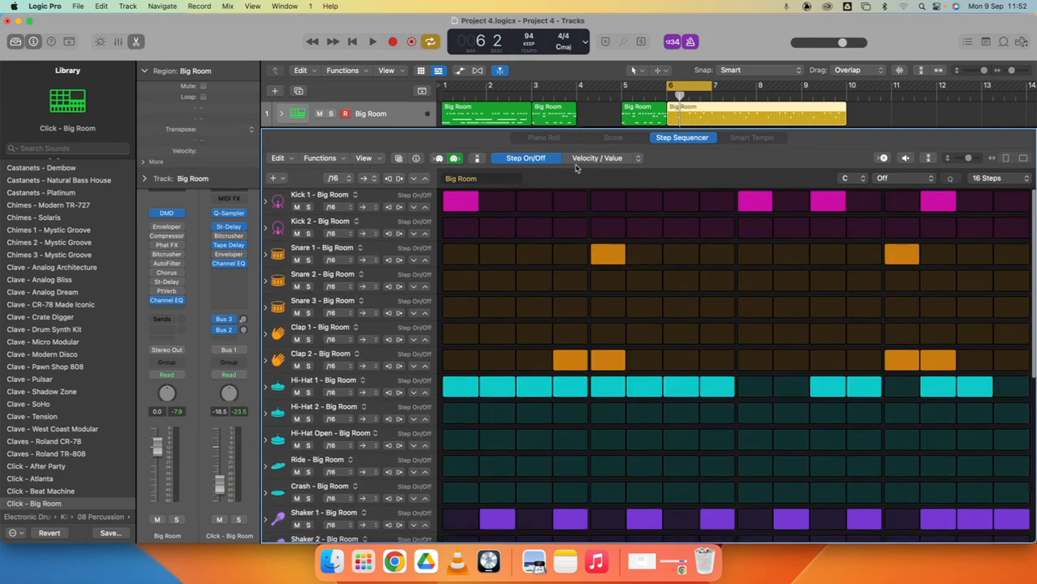
{"action": "left_click", "coordinate": [638, 159]}
{"action": "left_click", "coordinate": [589, 152]}
{"action": "left_click", "coordinate": [638, 160]}
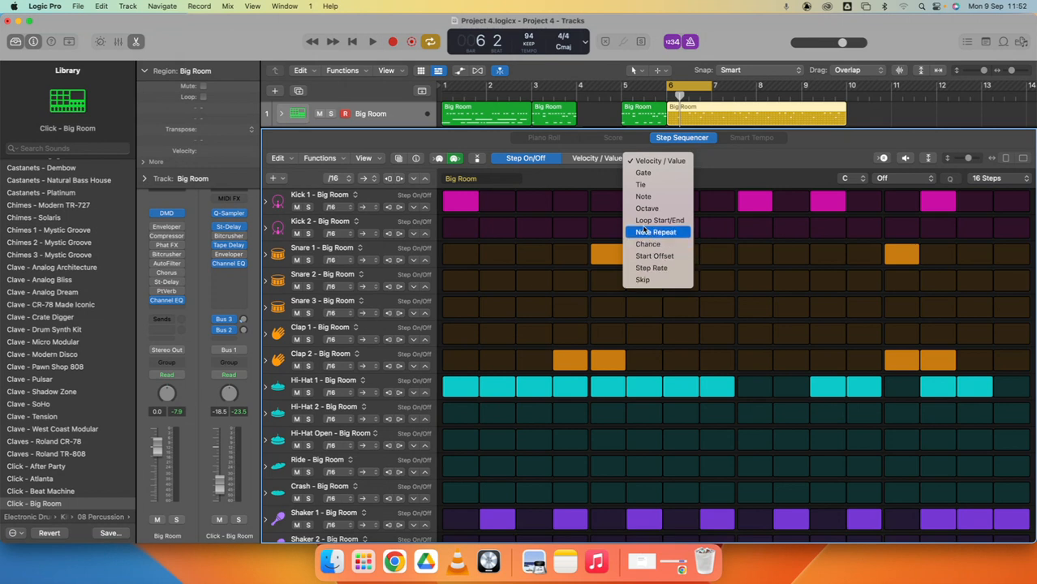
{"action": "left_click", "coordinate": [657, 162]}
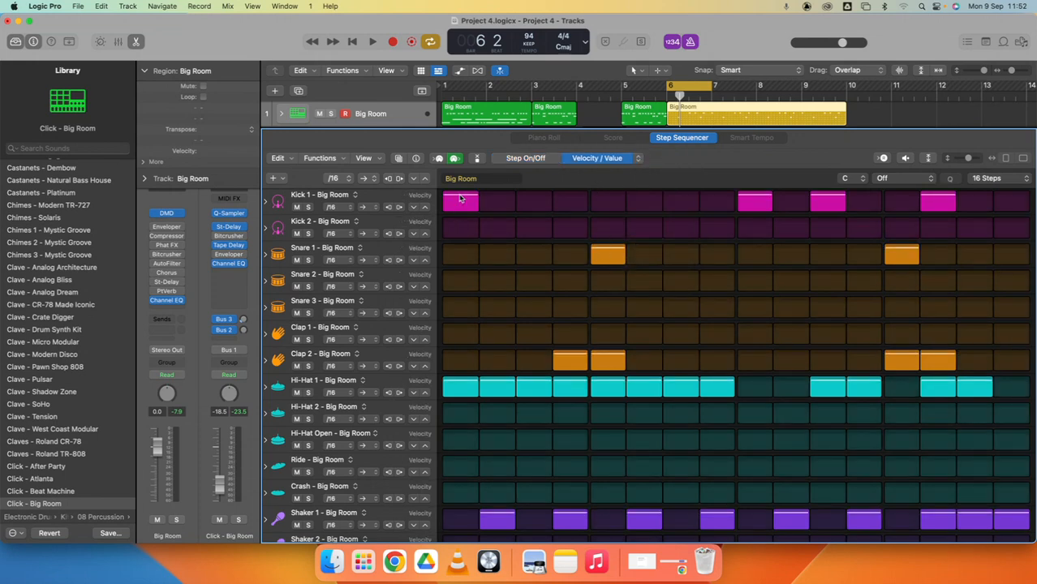
{"action": "left_click_drag", "start_coordinate": [533, 383], "coordinate": [535, 394]}
{"action": "left_click_drag", "start_coordinate": [610, 387], "coordinate": [610, 392]}
{"action": "left_click_drag", "start_coordinate": [681, 384], "coordinate": [720, 396]}
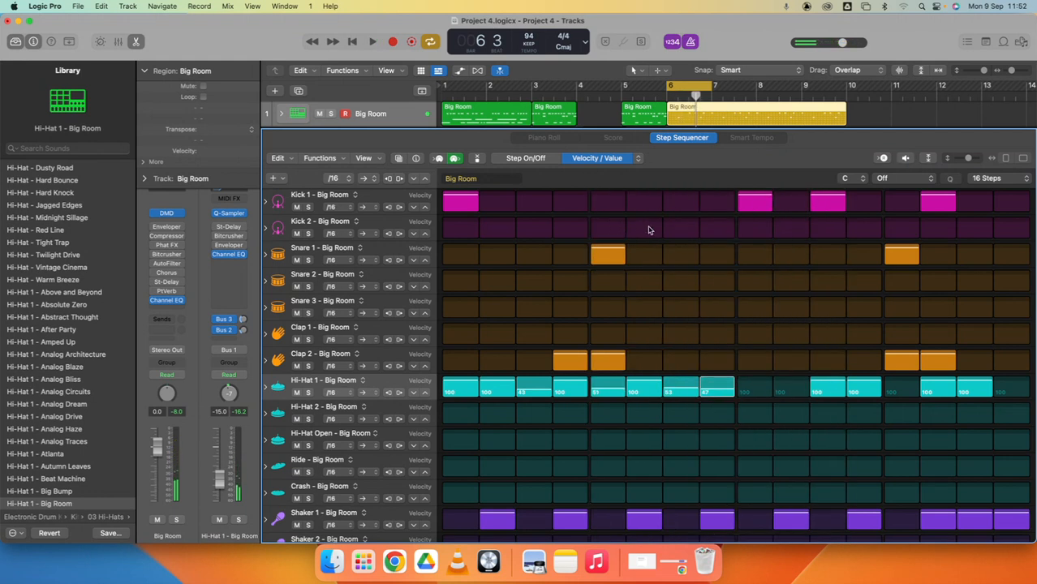
- Switch the edit mode to Note Repeat and set Kick 1 step 9 to 4 repeats, auditioning it in cycle playback
{"action": "left_click", "coordinate": [623, 160]}
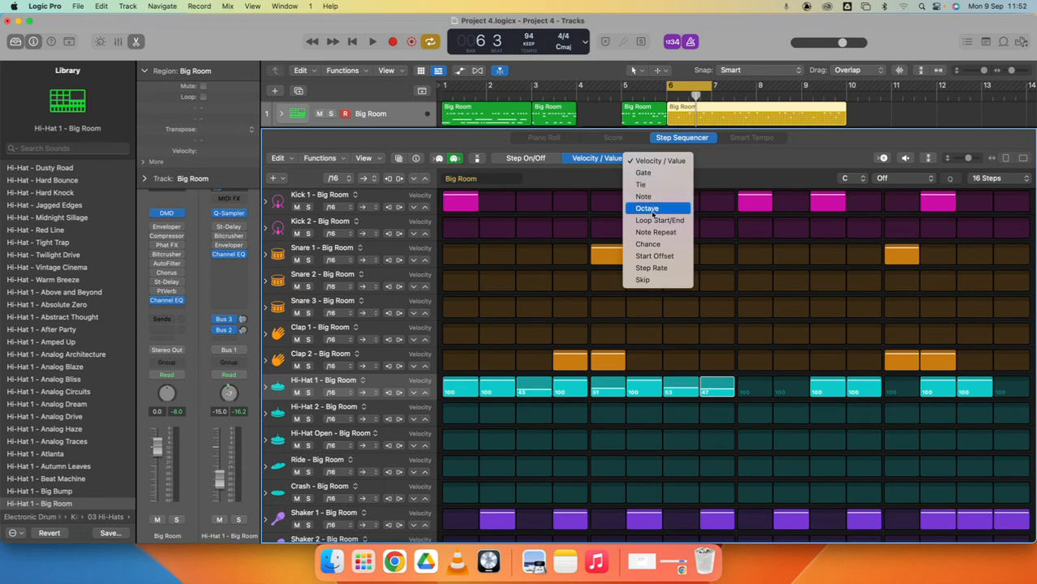
{"action": "left_click", "coordinate": [656, 233]}
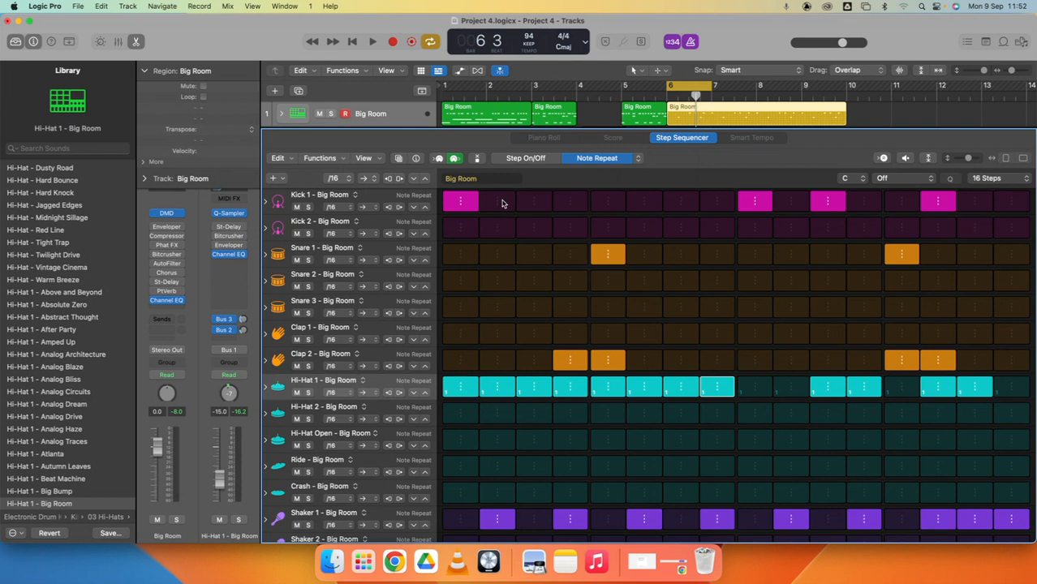
{"action": "key", "text": "space"}
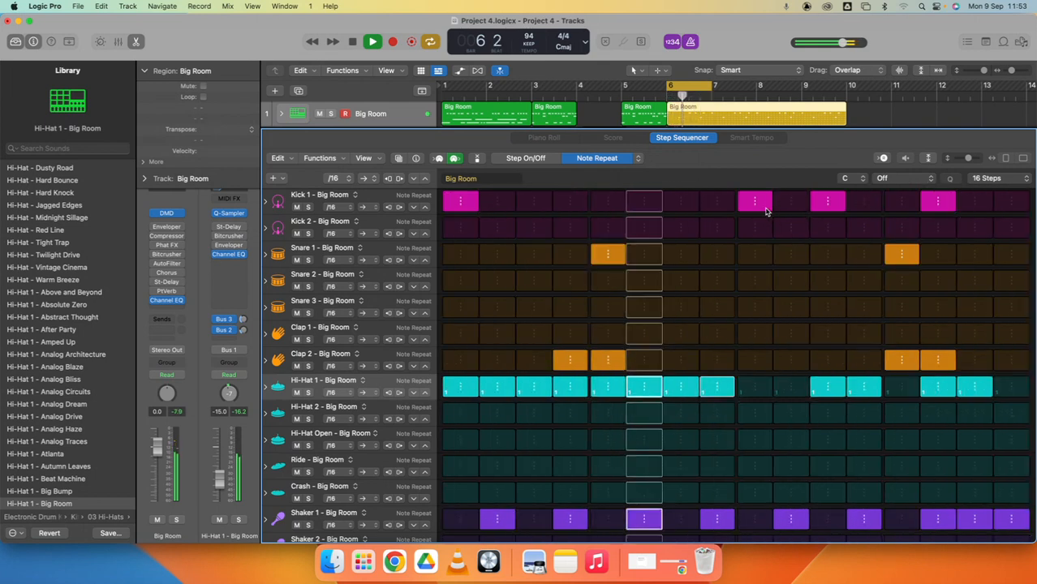
{"action": "key", "text": "space"}
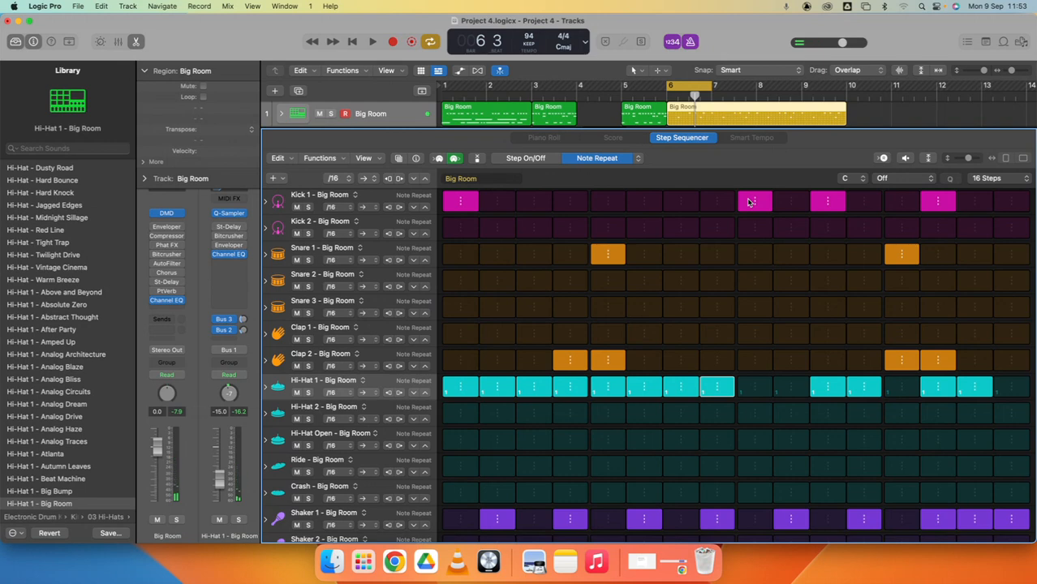
{"action": "left_click_drag", "start_coordinate": [752, 203], "coordinate": [760, 209]}
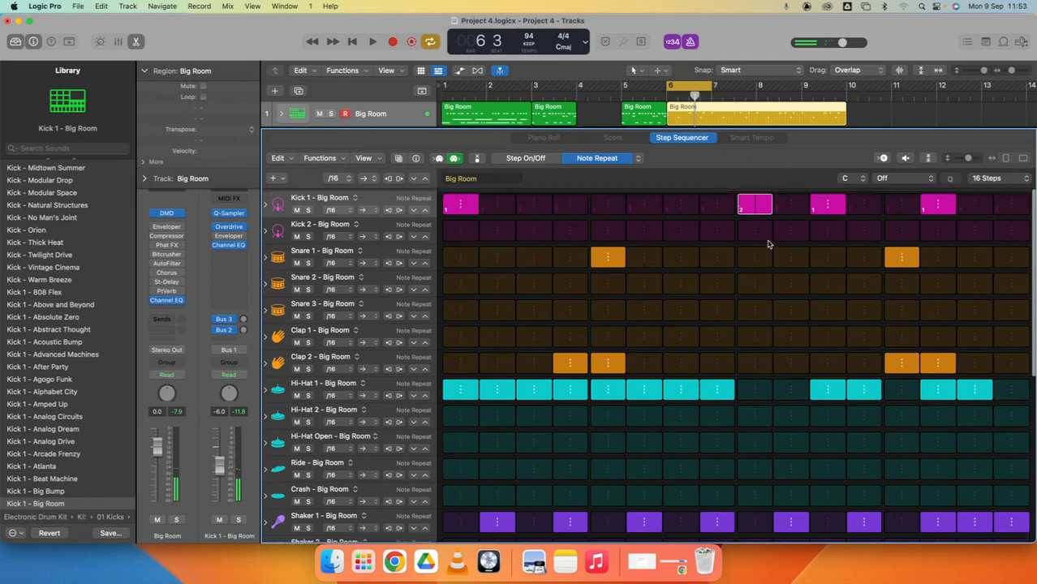
{"action": "key", "text": "space"}
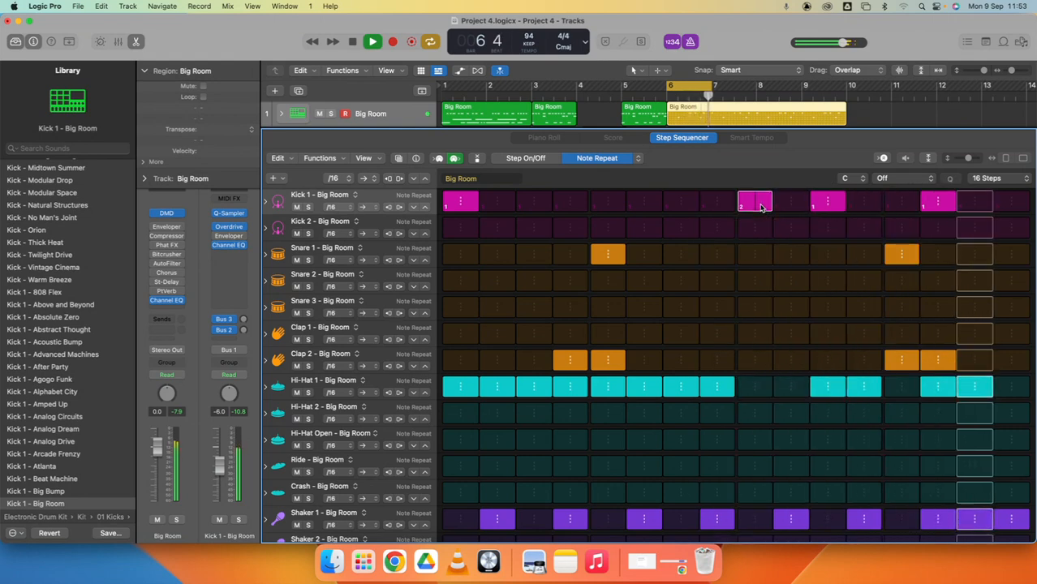
{"action": "mouse_move", "coordinate": [760, 209]}
{"action": "left_mouse_down"}
{"action": "mouse_move", "coordinate": [755, 196]}
{"action": "mouse_move", "coordinate": [762, 206]}
{"action": "left_mouse_up"}
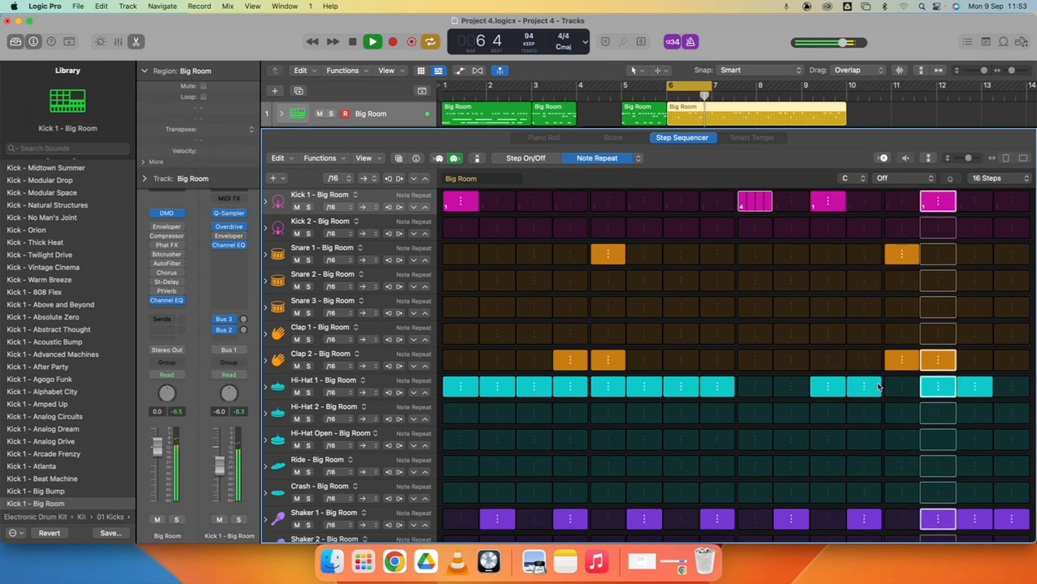
- Set Clap 2 step 13 to 7 repeats and Hi-Hat 1 step 12 to 16, and add repeats on Clap 2 step 14 and Hi-Hat 1 step 15
{"action": "left_click_drag", "start_coordinate": [894, 367], "coordinate": [913, 252]}
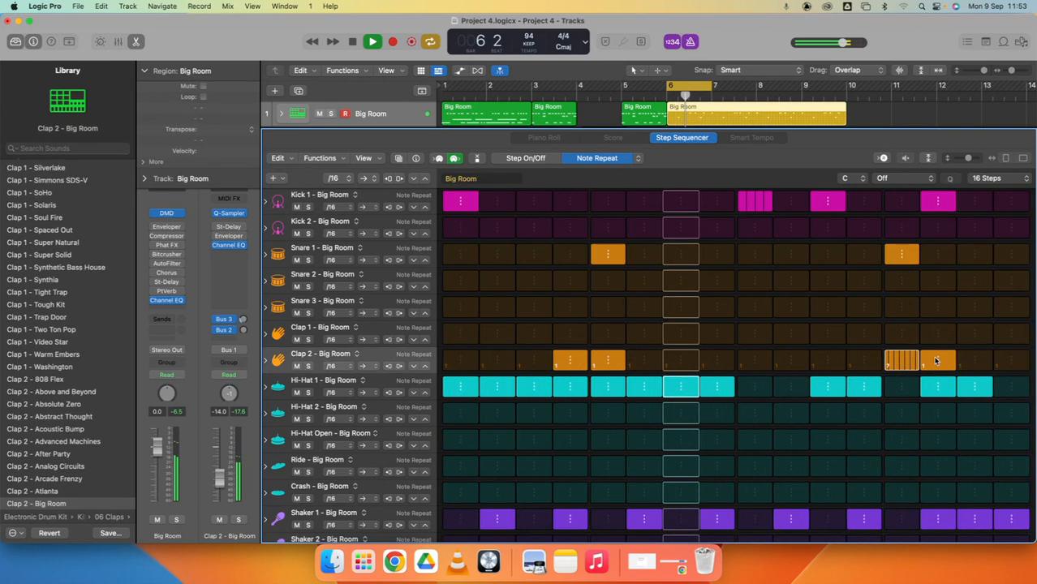
{"action": "left_click_drag", "start_coordinate": [938, 365], "coordinate": [941, 362]}
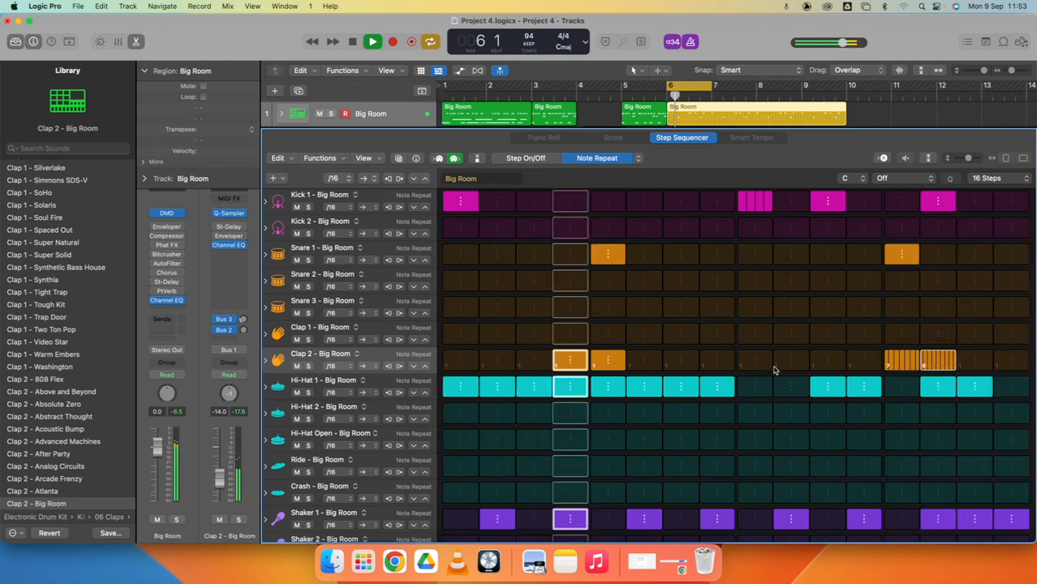
{"action": "left_click_drag", "start_coordinate": [861, 386], "coordinate": [866, 370]}
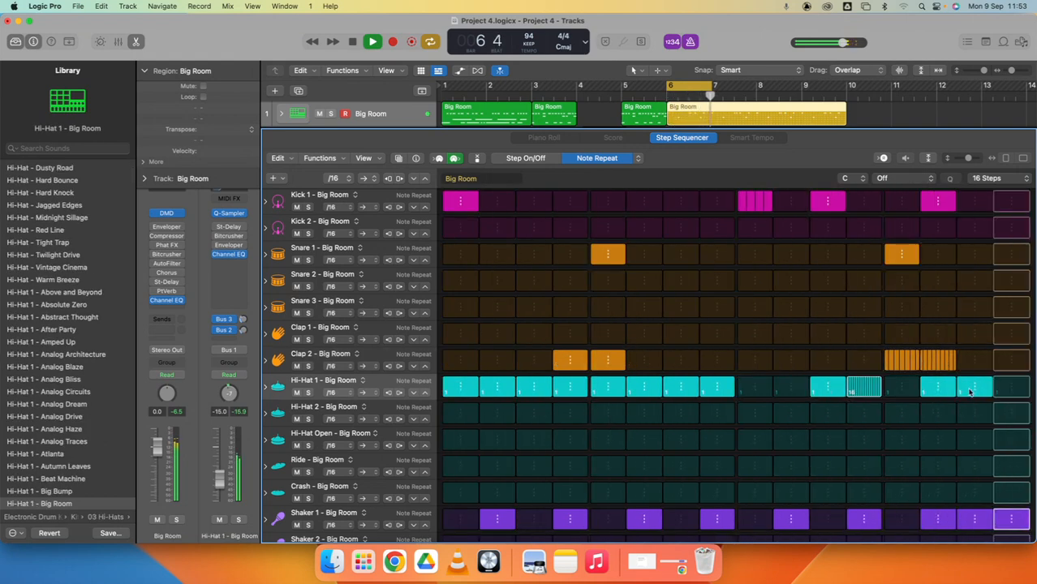
{"action": "left_click_drag", "start_coordinate": [972, 396], "coordinate": [971, 390]}
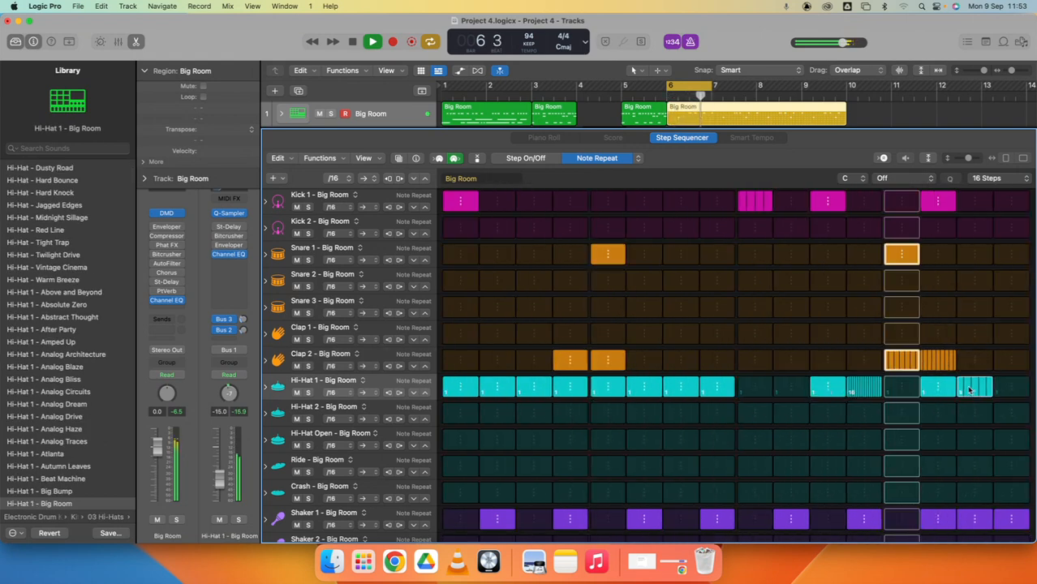
{"action": "key", "text": "space"}
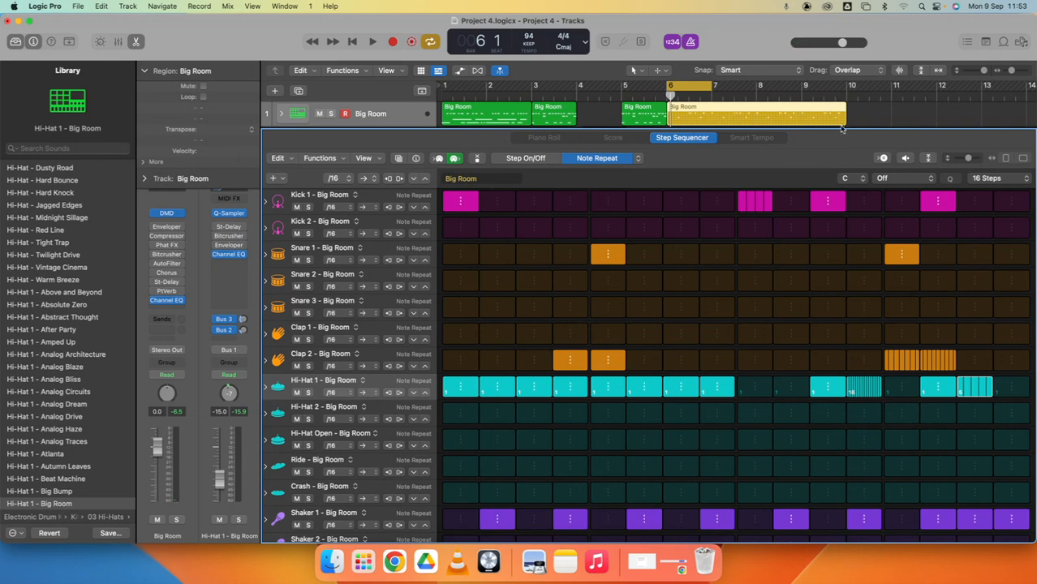
- Shorten the pattern region to one bar, copy it to bar 7 with the cycle covering both bars, and open the copy
{"action": "left_click", "coordinate": [864, 116]}
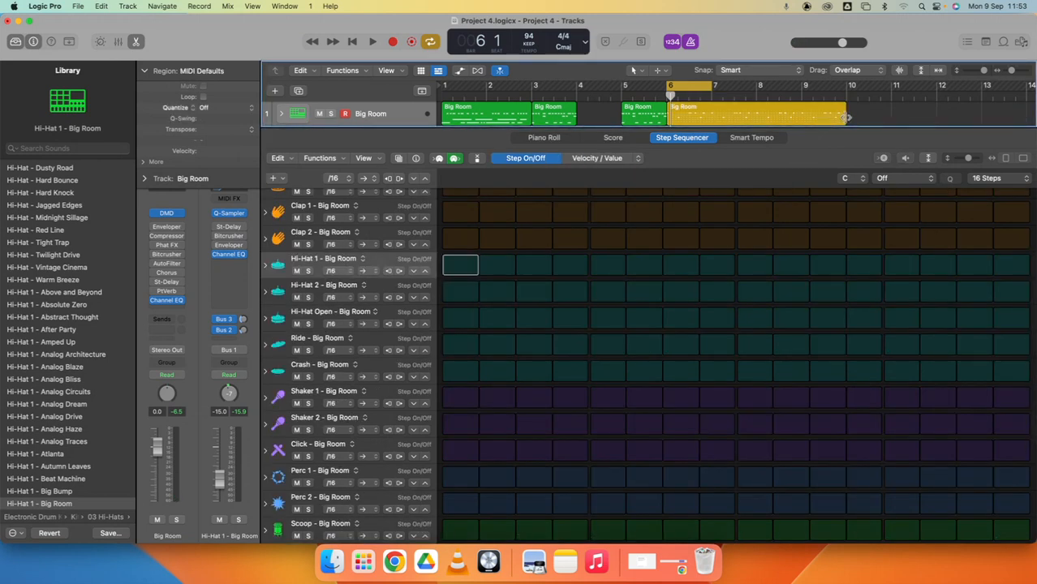
{"action": "left_click_drag", "start_coordinate": [838, 116], "coordinate": [758, 83]}
{"action": "key", "text": "x"}
{"action": "key", "text": "x"}
{"action": "double_click", "coordinate": [736, 117]}
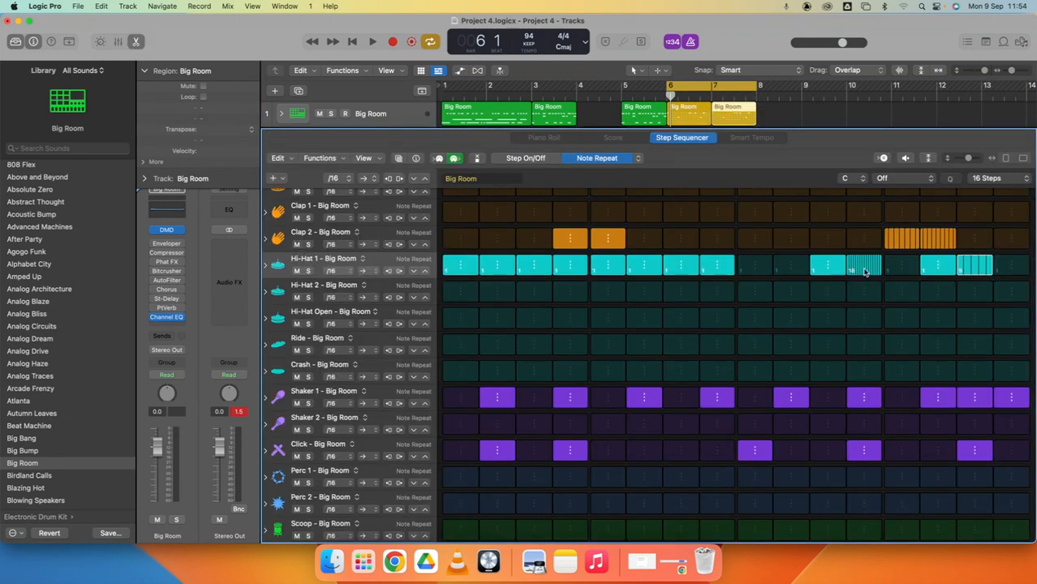
- Set the note repeat to 1 on Hi-Hat 1 steps 12 and 15 and on Clap 2 steps 13 and 14
{"action": "left_click_drag", "start_coordinate": [864, 273], "coordinate": [865, 280]}
{"action": "left_click_drag", "start_coordinate": [974, 267], "coordinate": [975, 306]}
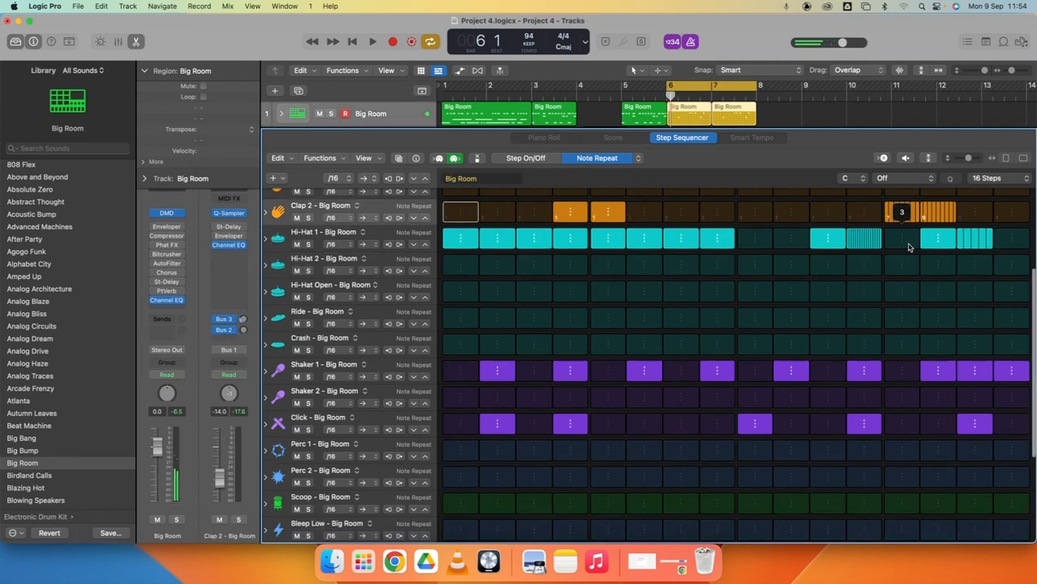
{"action": "scroll", "coordinate": [919, 247], "scroll_direction": "up", "scroll_amount": 5}
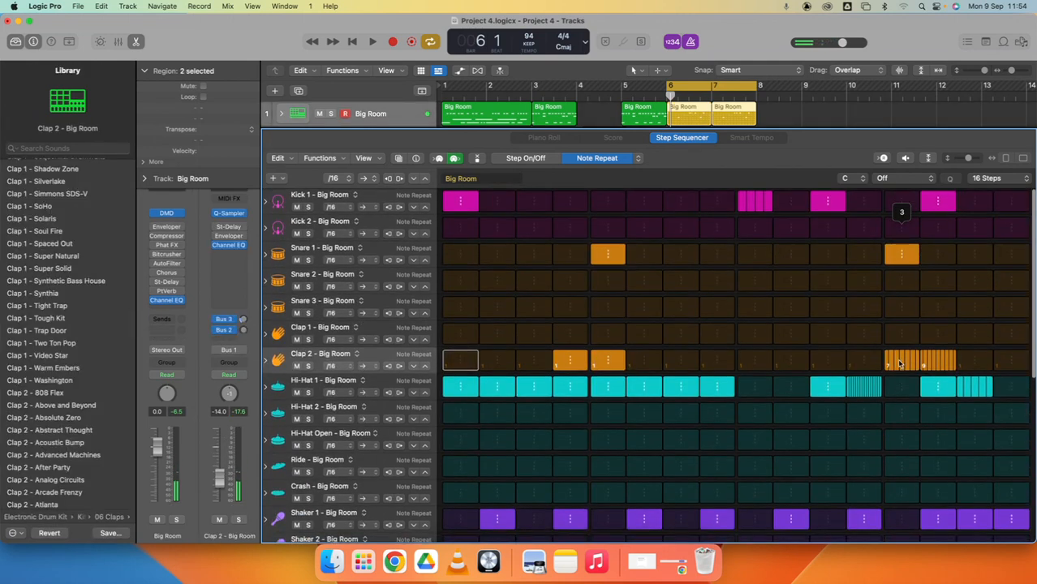
{"action": "mouse_move", "coordinate": [898, 362]}
{"action": "left_mouse_down"}
{"action": "mouse_move", "coordinate": [901, 380]}
{"action": "mouse_move", "coordinate": [934, 380]}
{"action": "left_mouse_up"}
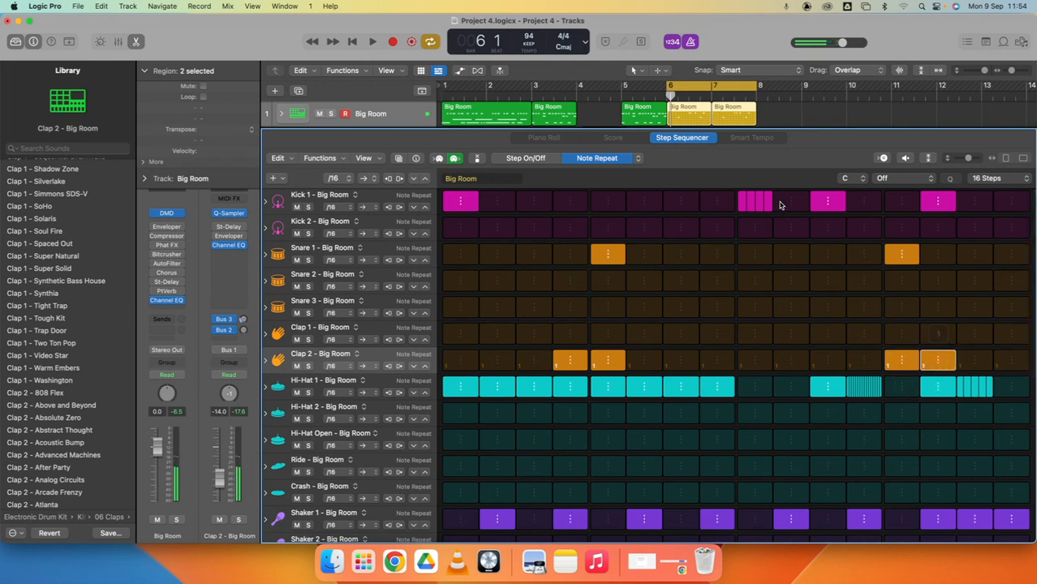
- Set the note repeat to 1 on Kick 1 step 9, then audition both bars in cycle playback and close the editor
{"action": "left_click", "coordinate": [754, 202]}
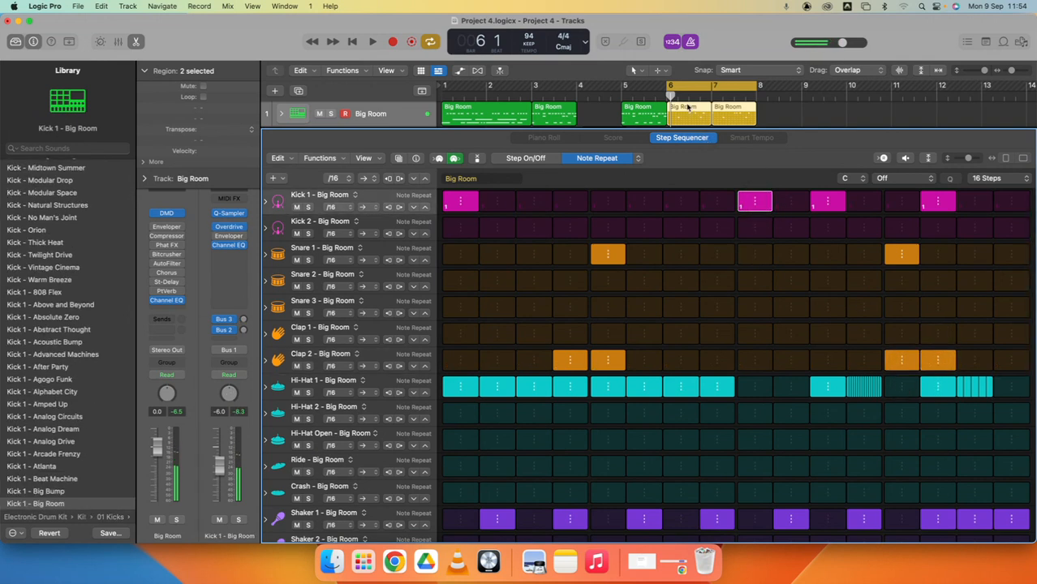
{"action": "key", "text": "space"}
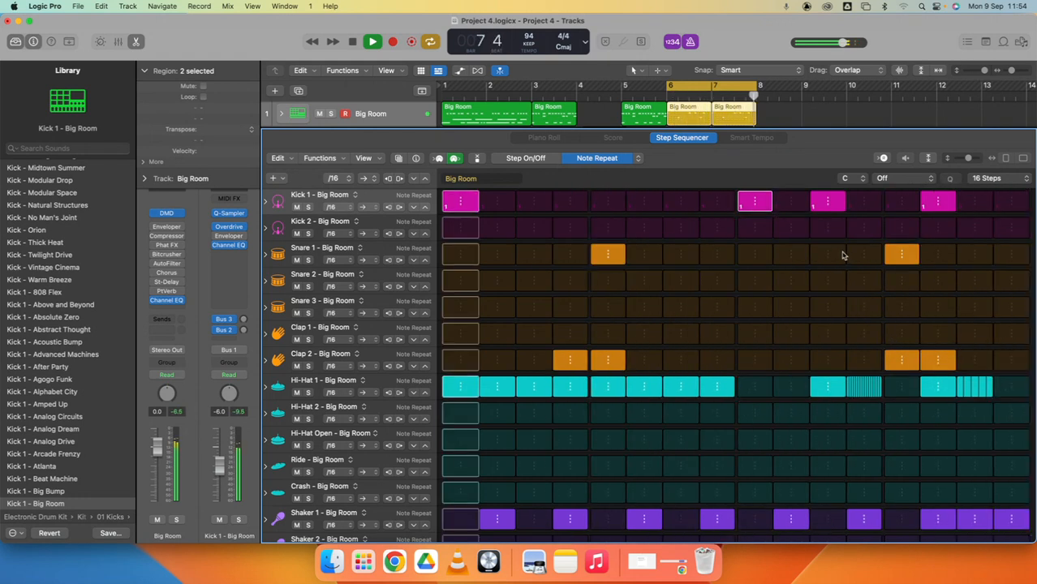
{"action": "key", "text": "space"}
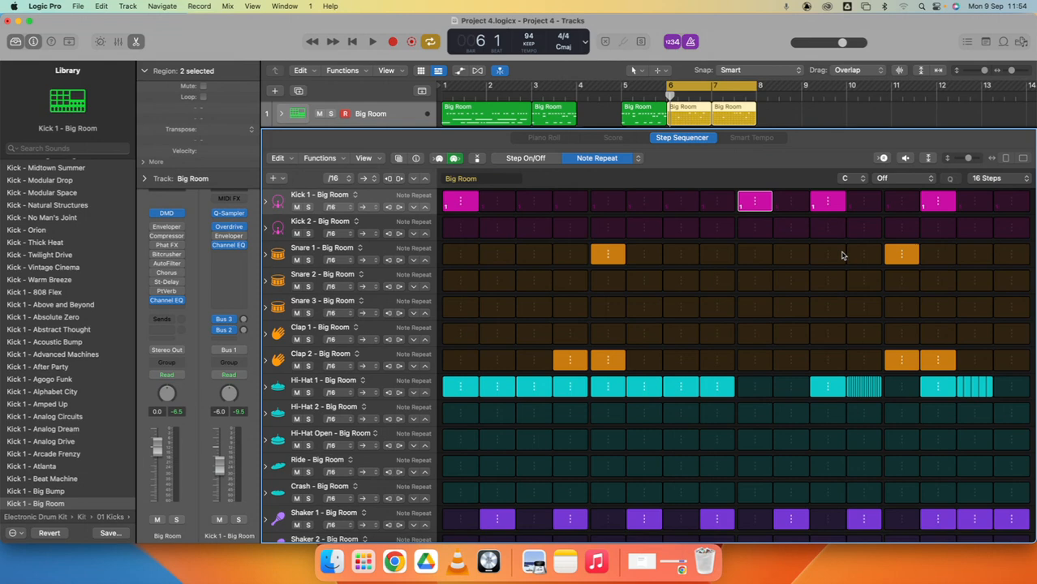
{"action": "key", "text": "x"}
{"action": "key", "text": "x"}
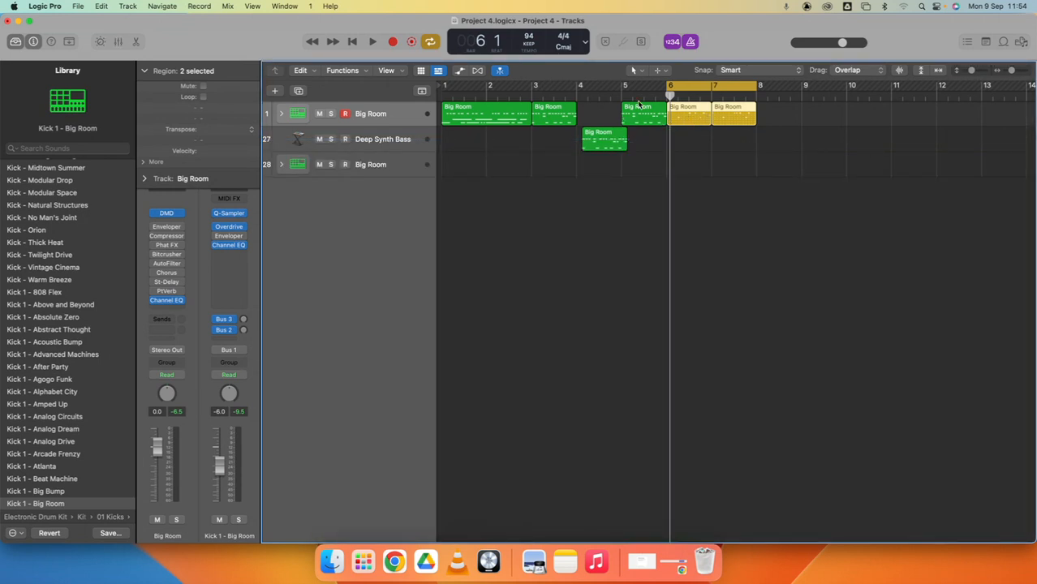
- Open the bar 6 pattern region and, in Tie edit mode, tie Kick 1 steps 9 and 10 together
{"action": "left_click", "coordinate": [686, 114]}
{"action": "double_click", "coordinate": [684, 115]}
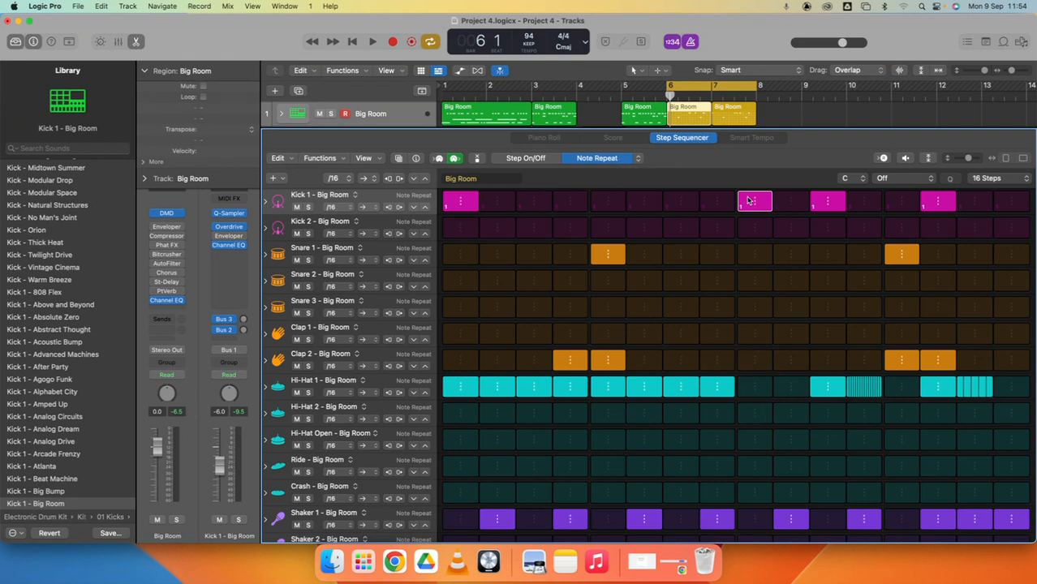
{"action": "left_click", "coordinate": [638, 159]}
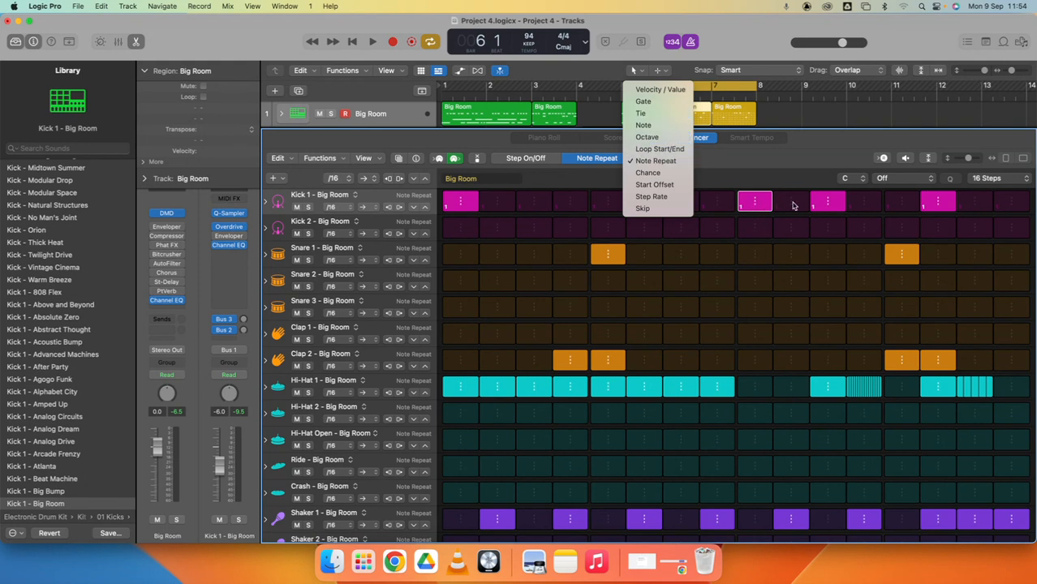
{"action": "left_click", "coordinate": [642, 113]}
{"action": "left_click", "coordinate": [780, 203]}
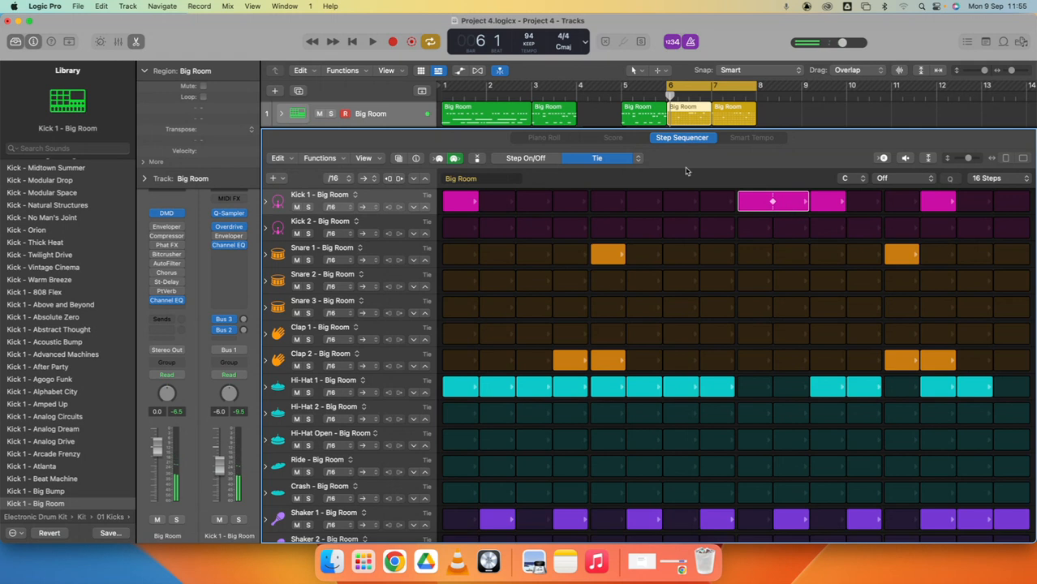
- Switch back to Note Repeat, set the tied Kick 1 step to 5 repeats, and audition it
{"action": "left_click", "coordinate": [641, 162]}
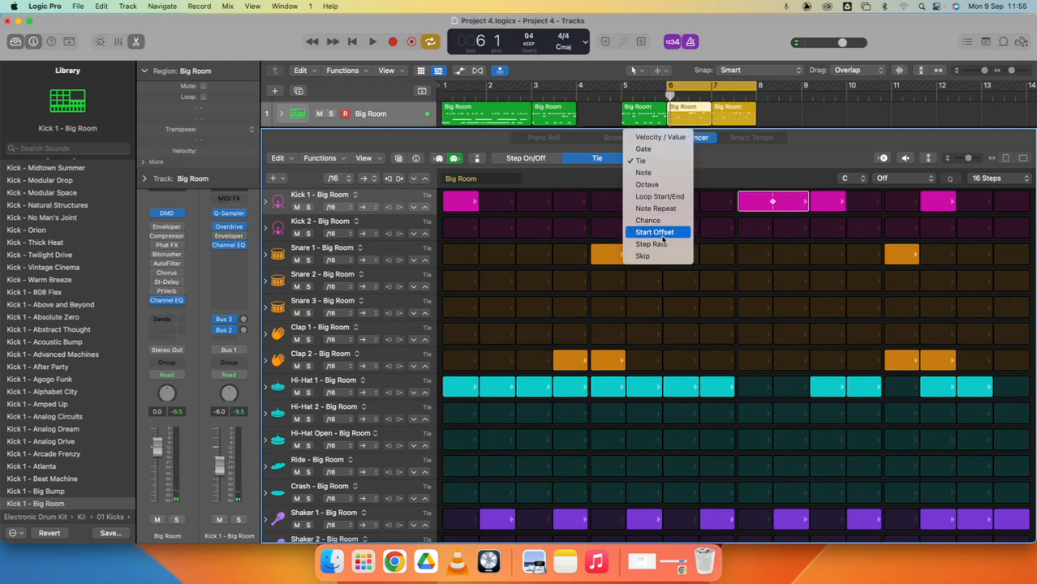
{"action": "left_click", "coordinate": [656, 209]}
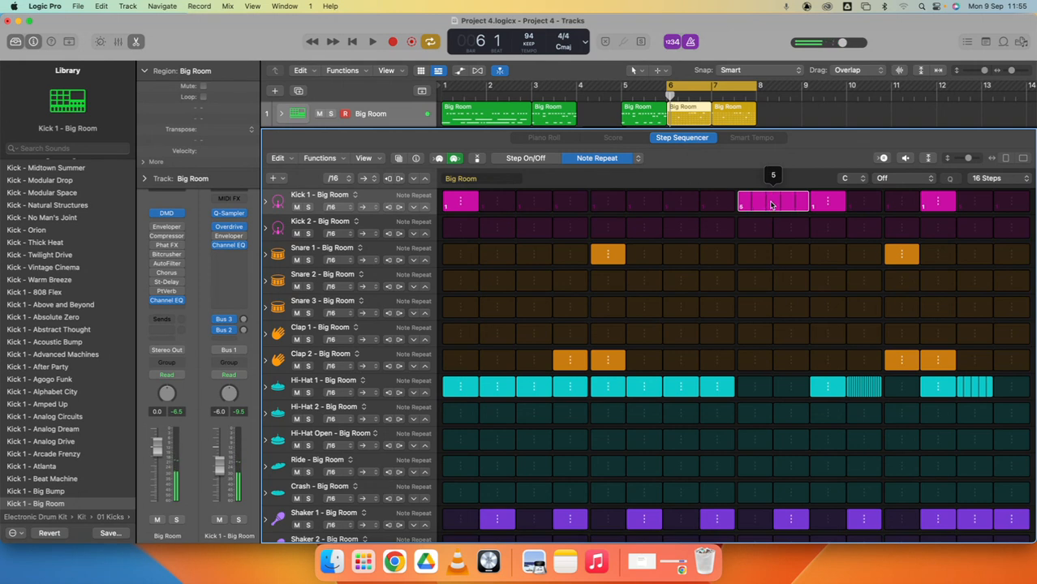
{"action": "key", "text": "space"}
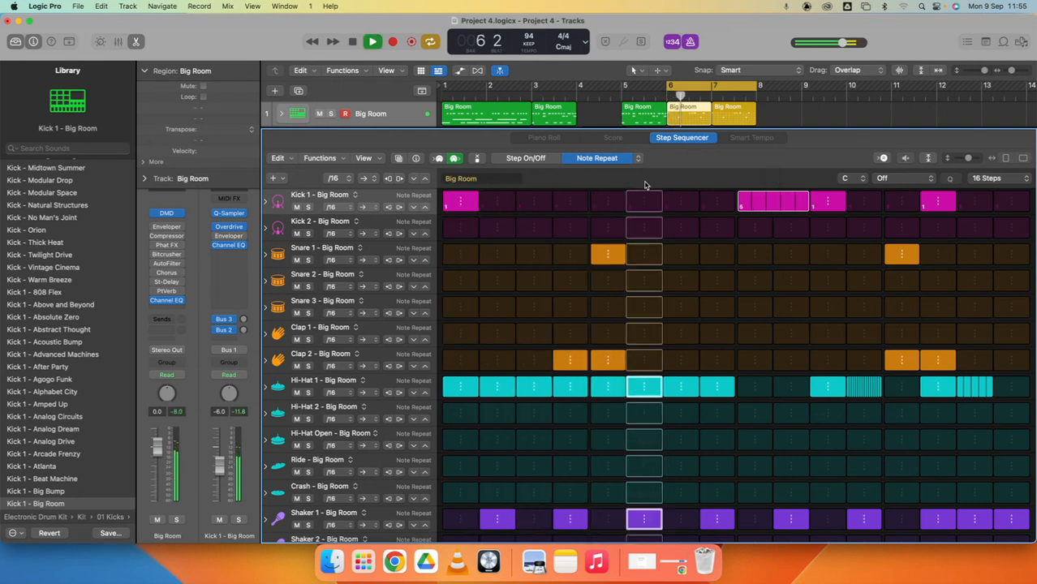
{"action": "key", "text": "space"}
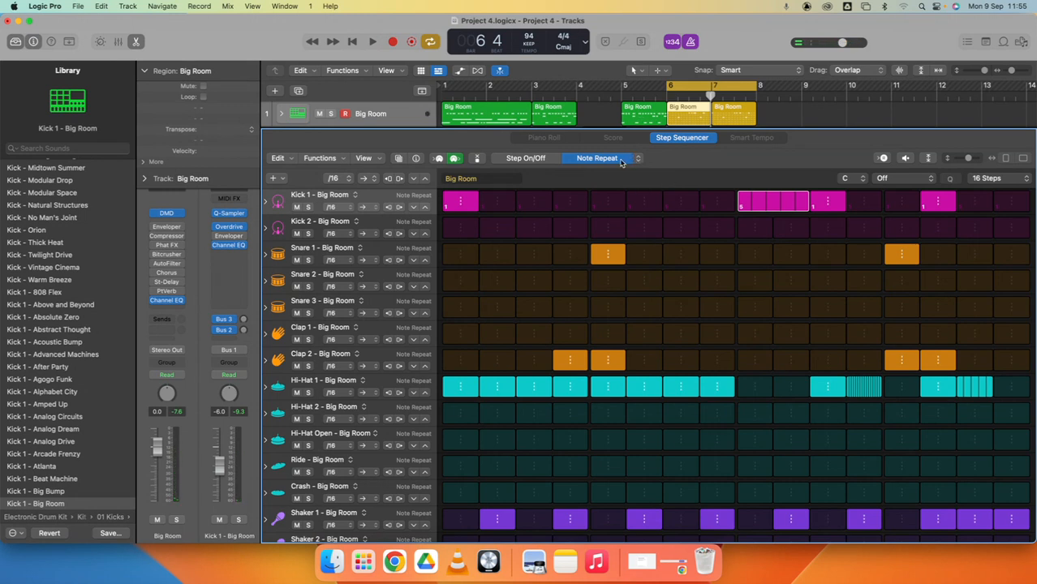
- In Velocity / Value mode, strongly lower the velocity of the tied Kick 1 step, audition it, and close the editor
{"action": "left_click", "coordinate": [637, 161]}
{"action": "left_click", "coordinate": [654, 94]}
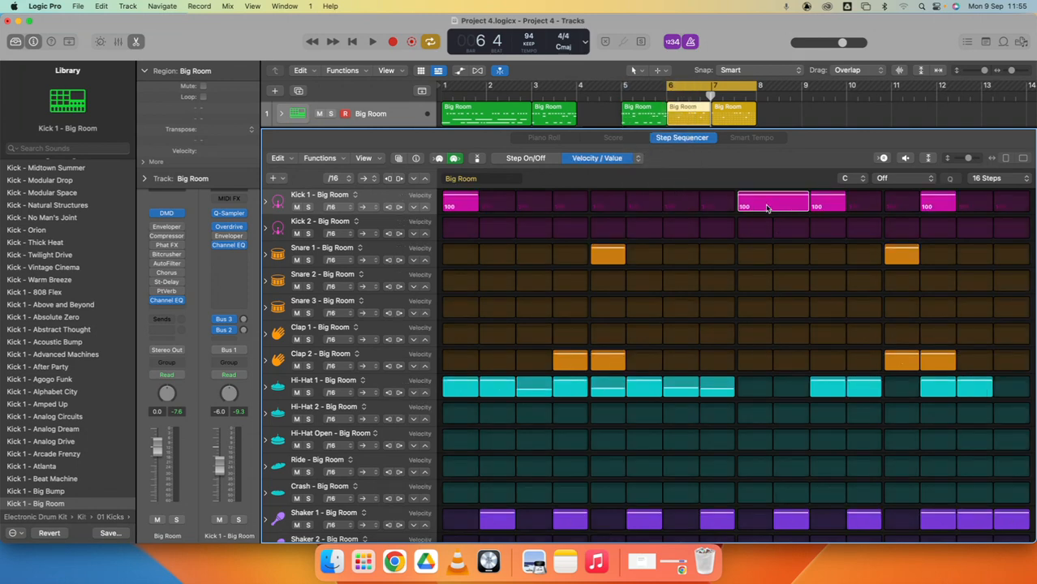
{"action": "left_click_drag", "start_coordinate": [767, 207], "coordinate": [765, 212]}
{"action": "key", "text": "space"}
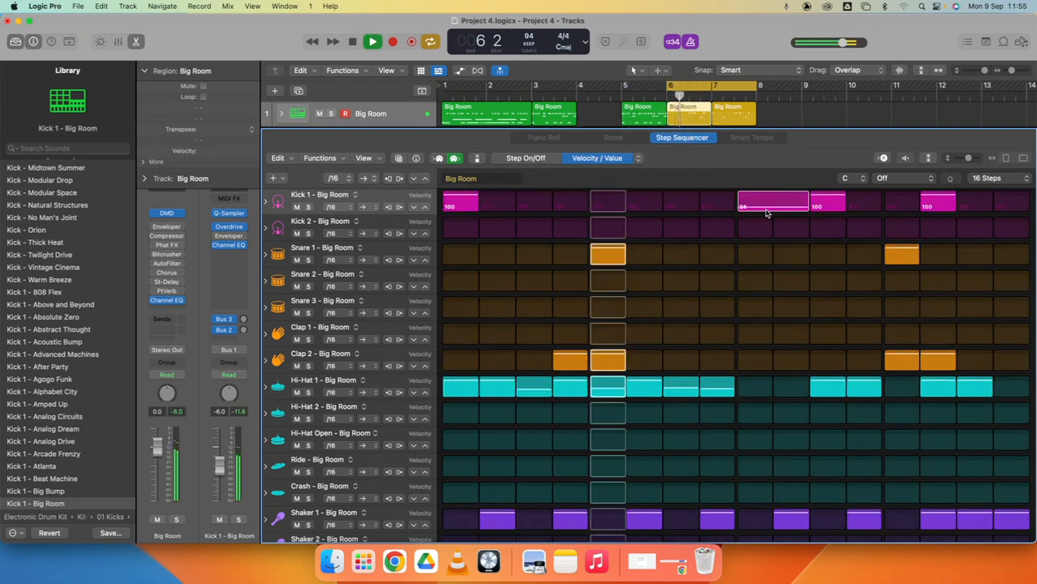
{"action": "key", "text": "space"}
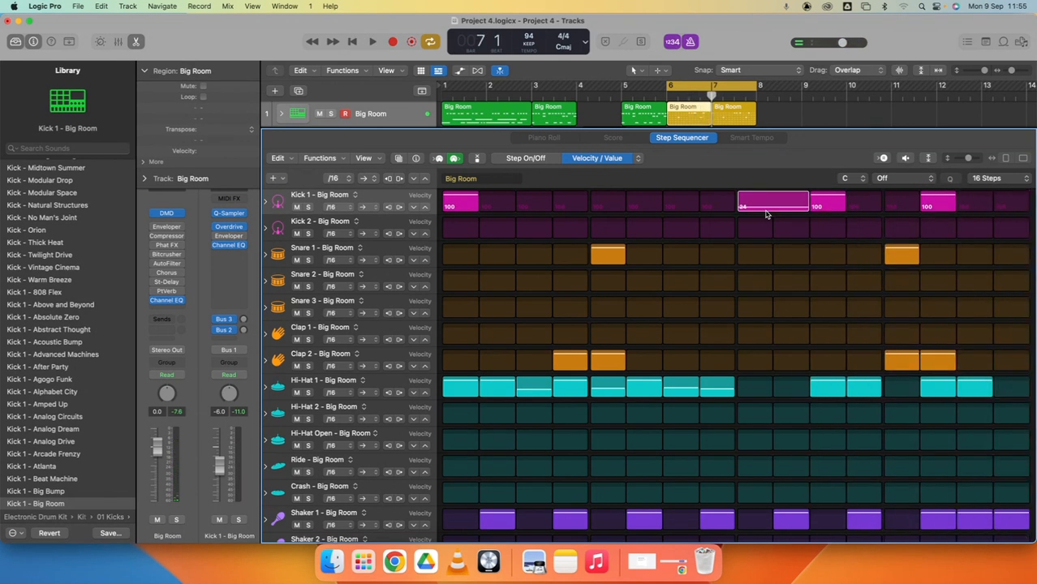
{"action": "key", "text": "x"}
{"action": "key", "text": "x"}
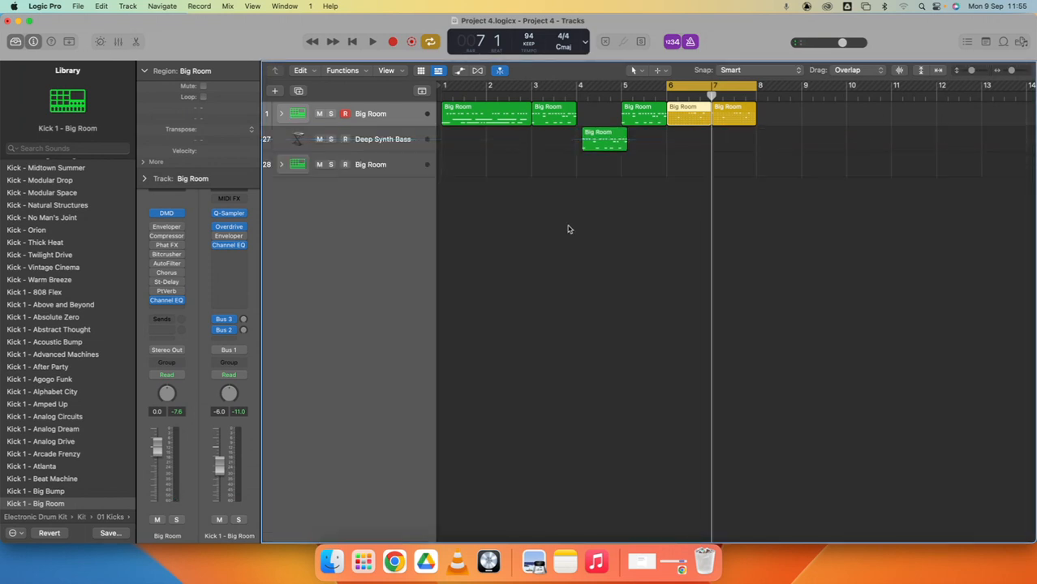
- Delete the Big Room region at bar 4 from the Deep Synth Bass track
{"action": "left_click", "coordinate": [386, 141]}
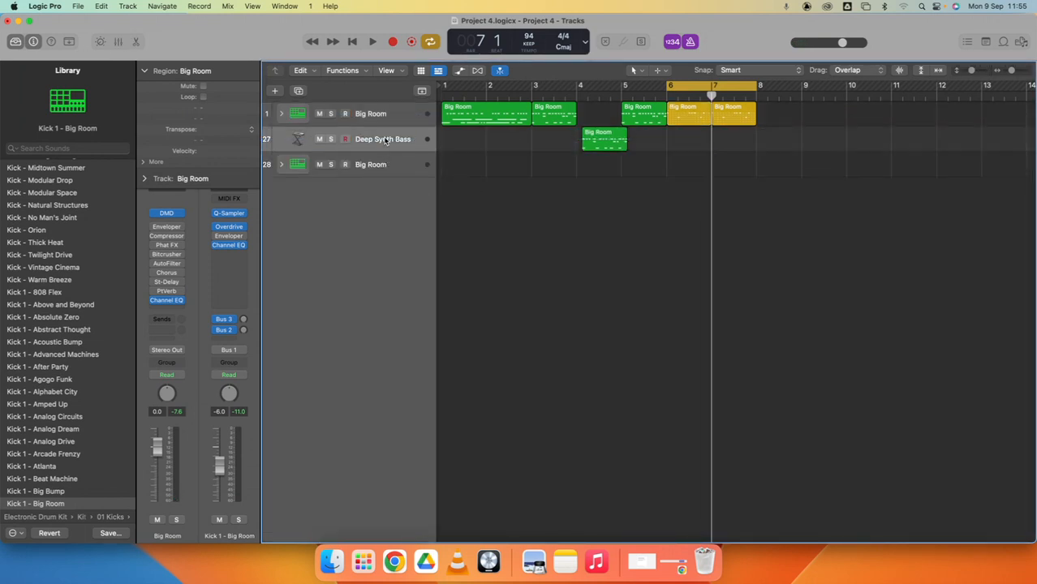
{"action": "left_click", "coordinate": [597, 143]}
{"action": "key", "text": "Delete"}
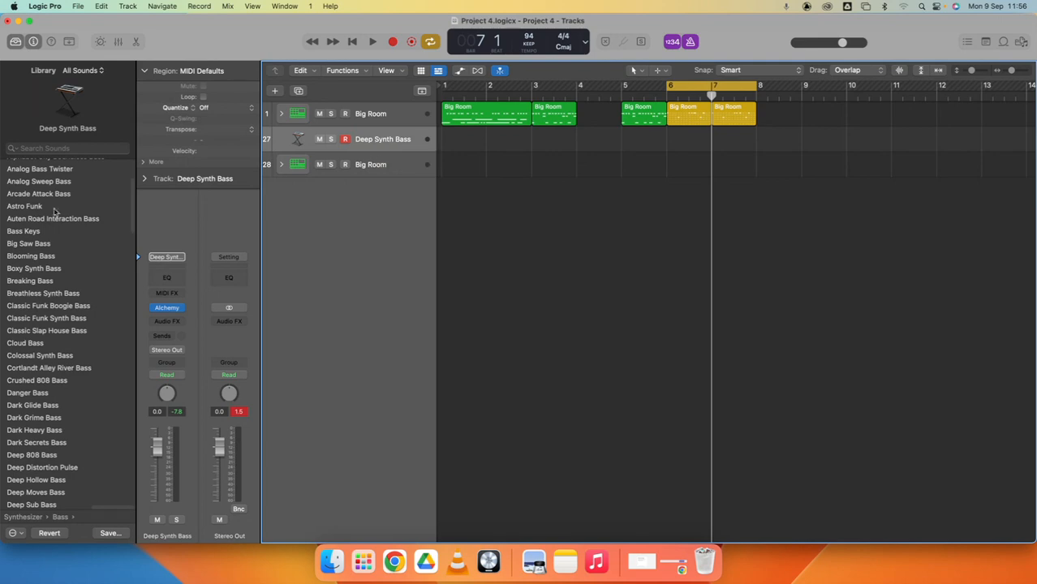
- Create one software instrument track and load the Stereo Drifter sound from the Synthesizer Pad category
{"action": "left_click", "coordinate": [277, 90]}
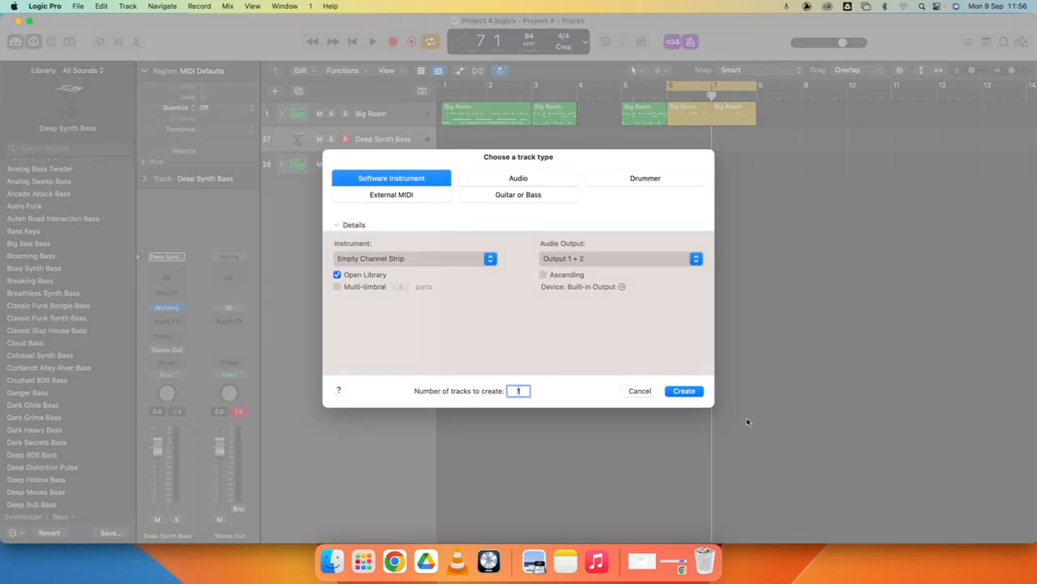
{"action": "left_click", "coordinate": [684, 393]}
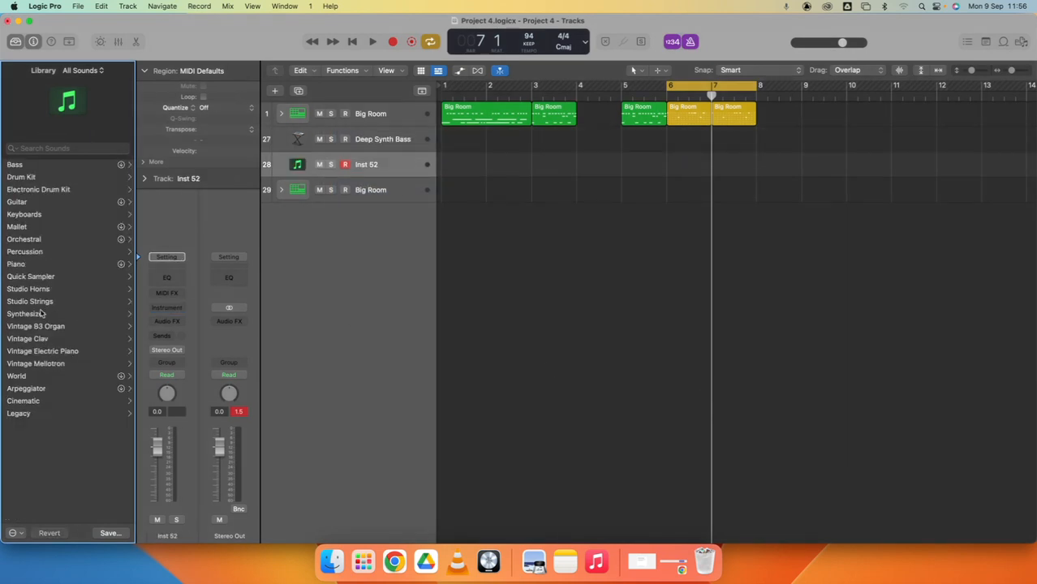
{"action": "left_click", "coordinate": [45, 313]}
{"action": "left_click", "coordinate": [14, 263]}
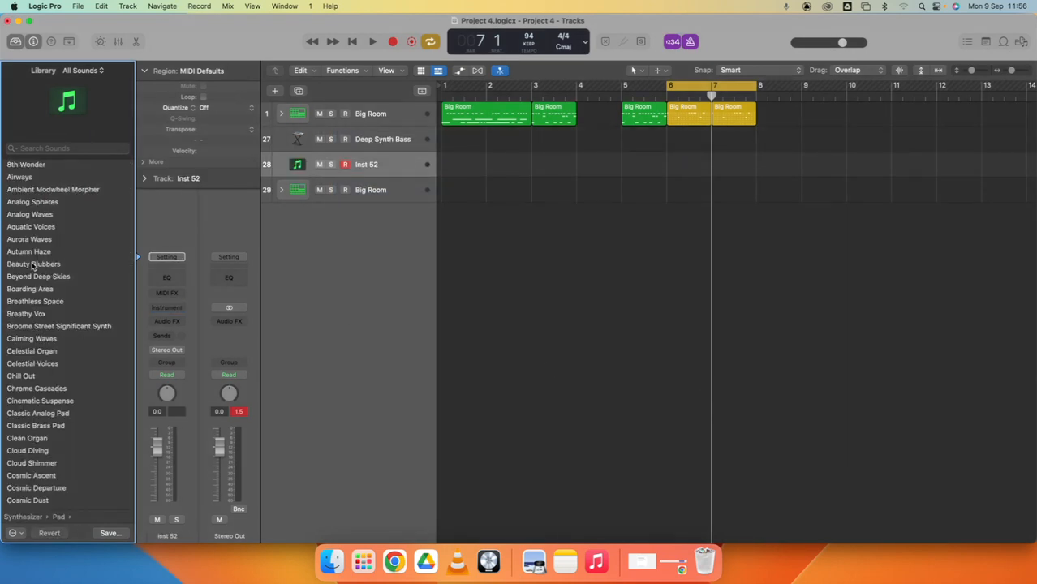
{"action": "scroll", "coordinate": [39, 284], "scroll_direction": "down", "scroll_amount": 15}
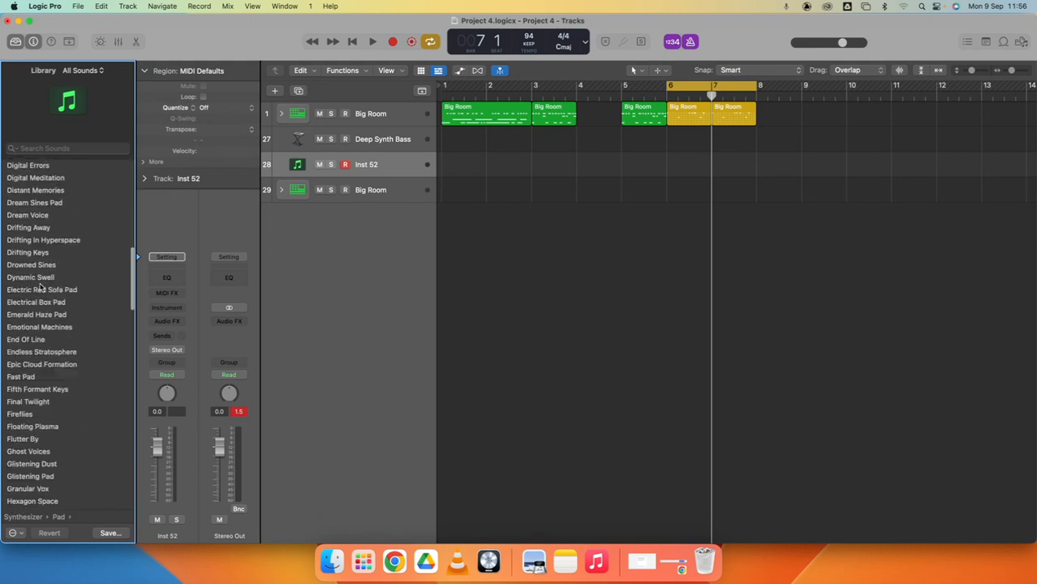
{"action": "scroll", "coordinate": [39, 284], "scroll_direction": "down", "scroll_amount": 20}
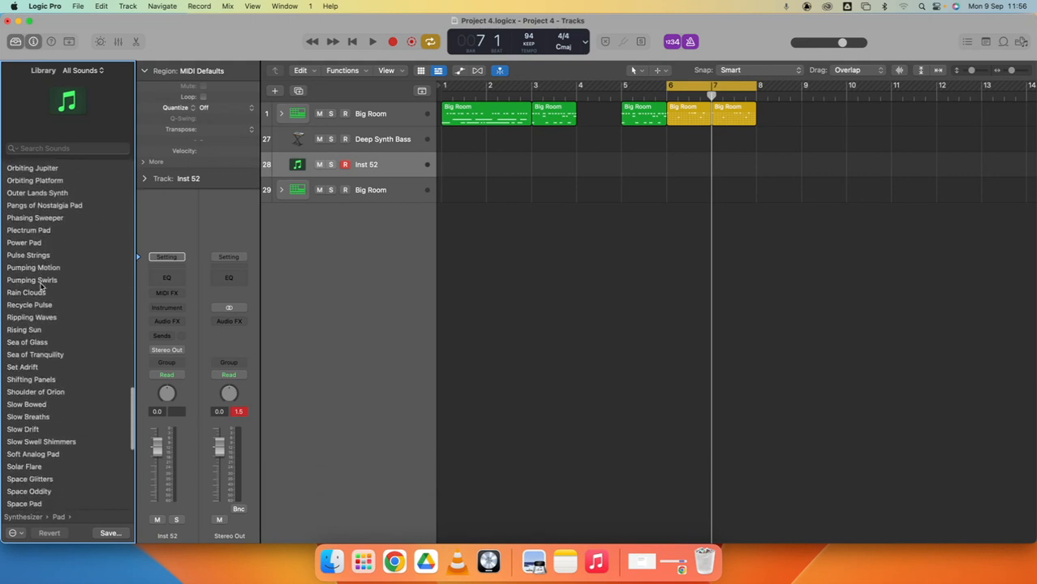
{"action": "left_click", "coordinate": [40, 378]}
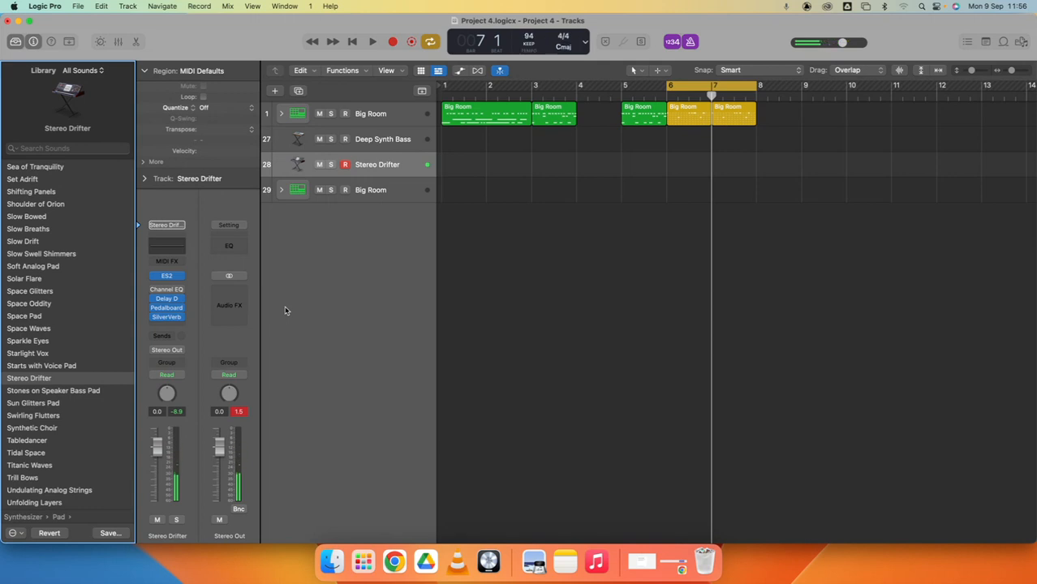
- Open the pad's ES2 synth, shift the oscillator mix towards oscillator 3, and adjust the filter Drive and Cut knobs
{"action": "left_click", "coordinate": [168, 277]}
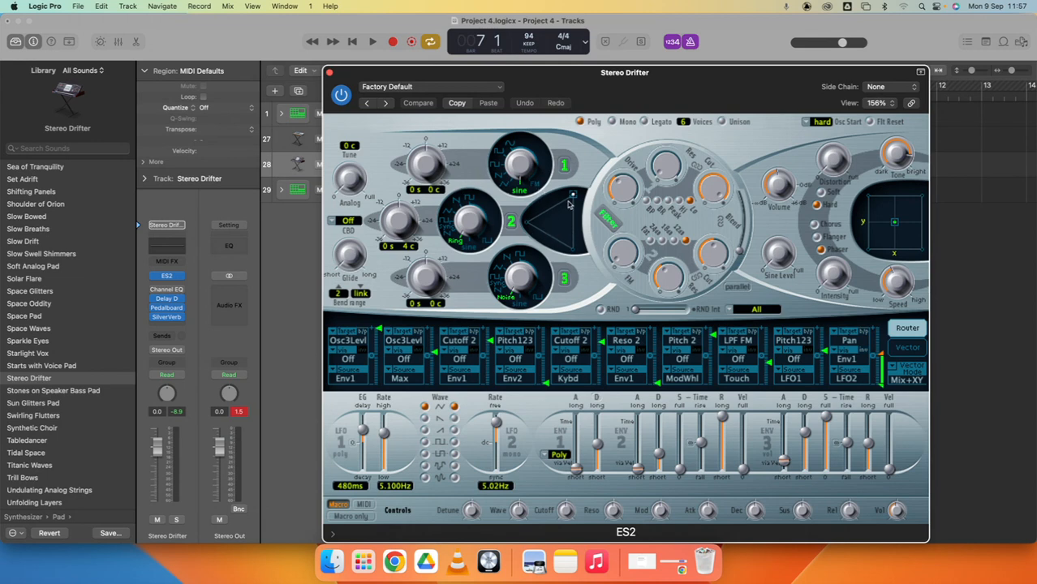
{"action": "left_click_drag", "start_coordinate": [572, 195], "coordinate": [564, 246]}
{"action": "left_click_drag", "start_coordinate": [623, 194], "coordinate": [660, 122]}
{"action": "left_click_drag", "start_coordinate": [714, 172], "coordinate": [717, 247]}
- Move the filter Blend towards the first filter, fine-tune the Drive, and close the ES2 window
{"action": "left_click_drag", "start_coordinate": [564, 72], "coordinate": [635, 89]}
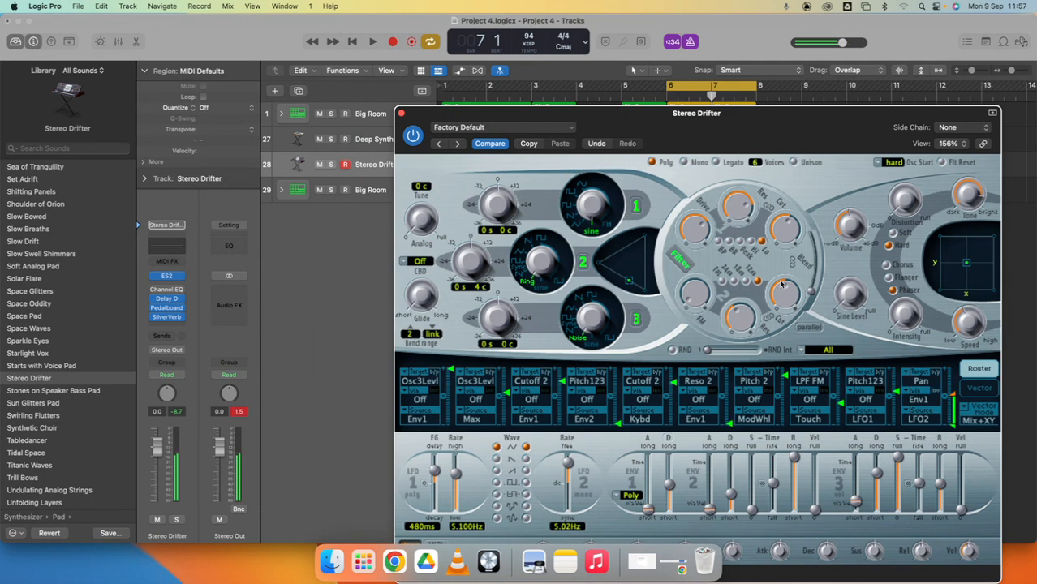
{"action": "left_click_drag", "start_coordinate": [811, 290], "coordinate": [807, 231]}
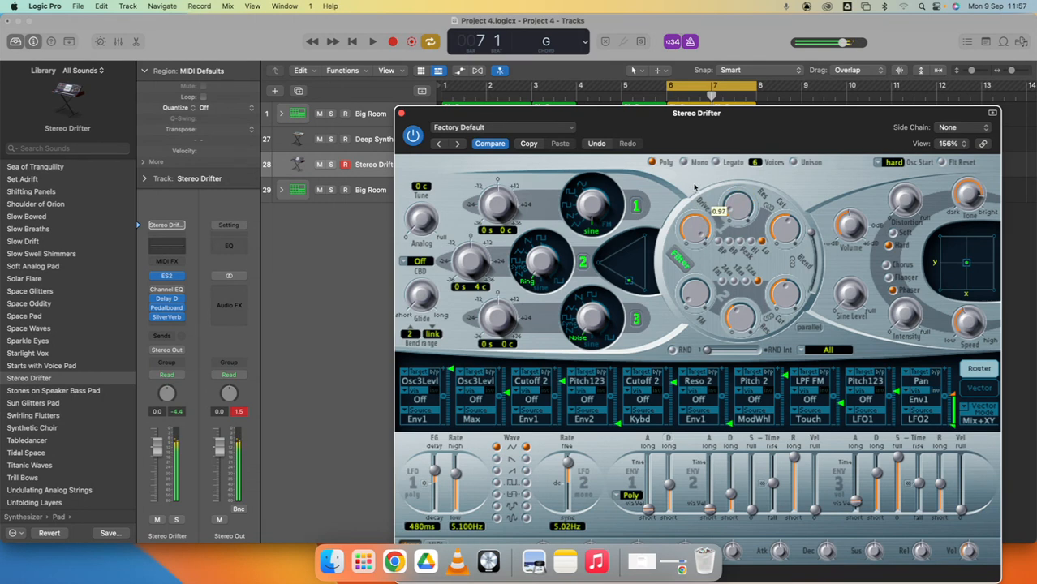
{"action": "mouse_move", "coordinate": [695, 223]}
{"action": "left_mouse_down"}
{"action": "mouse_move", "coordinate": [709, 309]}
{"action": "mouse_move", "coordinate": [702, 237]}
{"action": "left_mouse_up"}
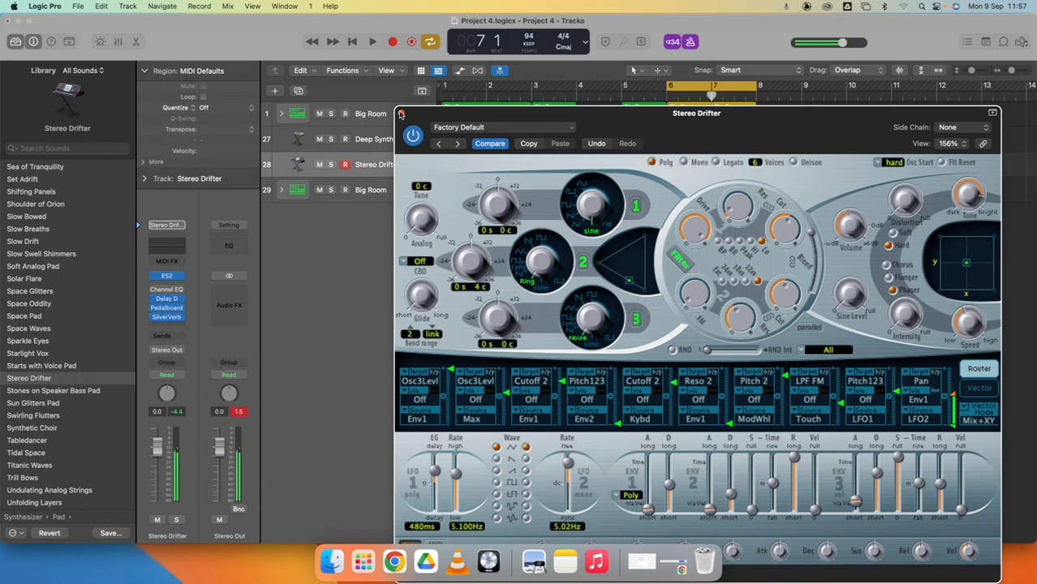
{"action": "left_click", "coordinate": [400, 114]}
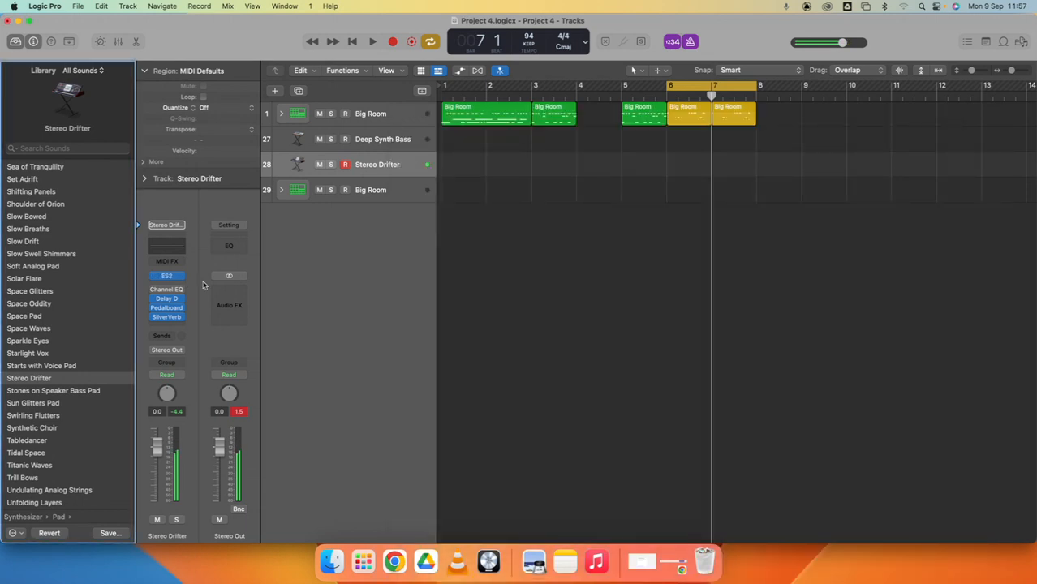
- Audition the drum cycle with the Stereo Drifter track selected, stop playback, and switch to Google Chrome
{"action": "key", "text": "space"}
{"action": "key", "text": "space"}
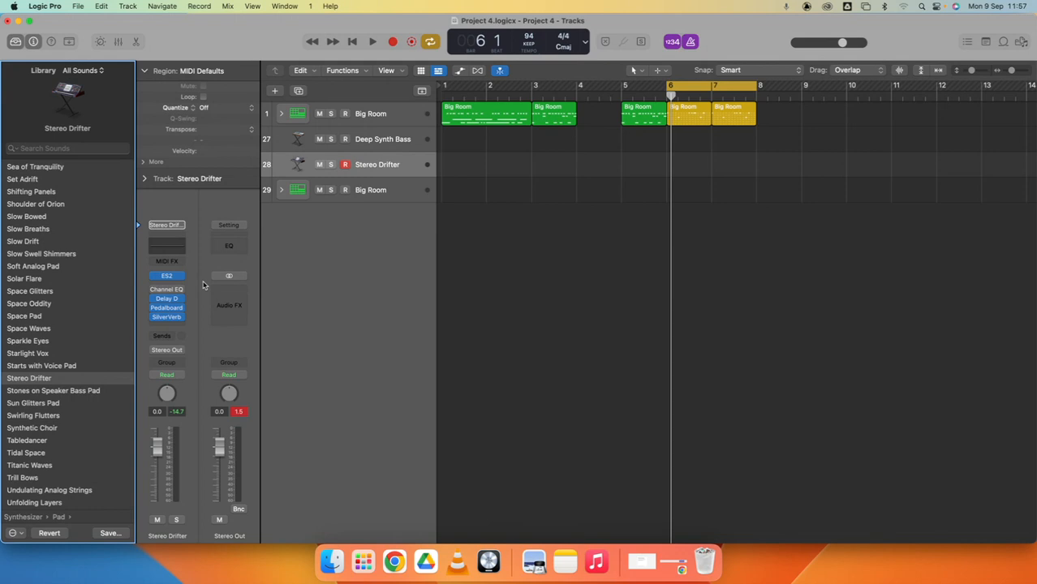
{"action": "left_click", "coordinate": [395, 563]}
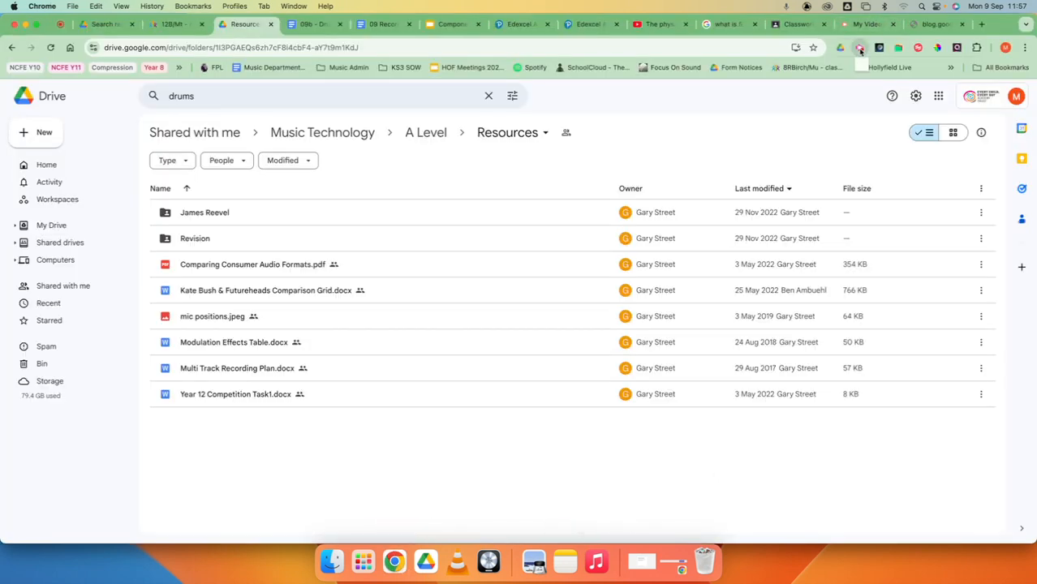